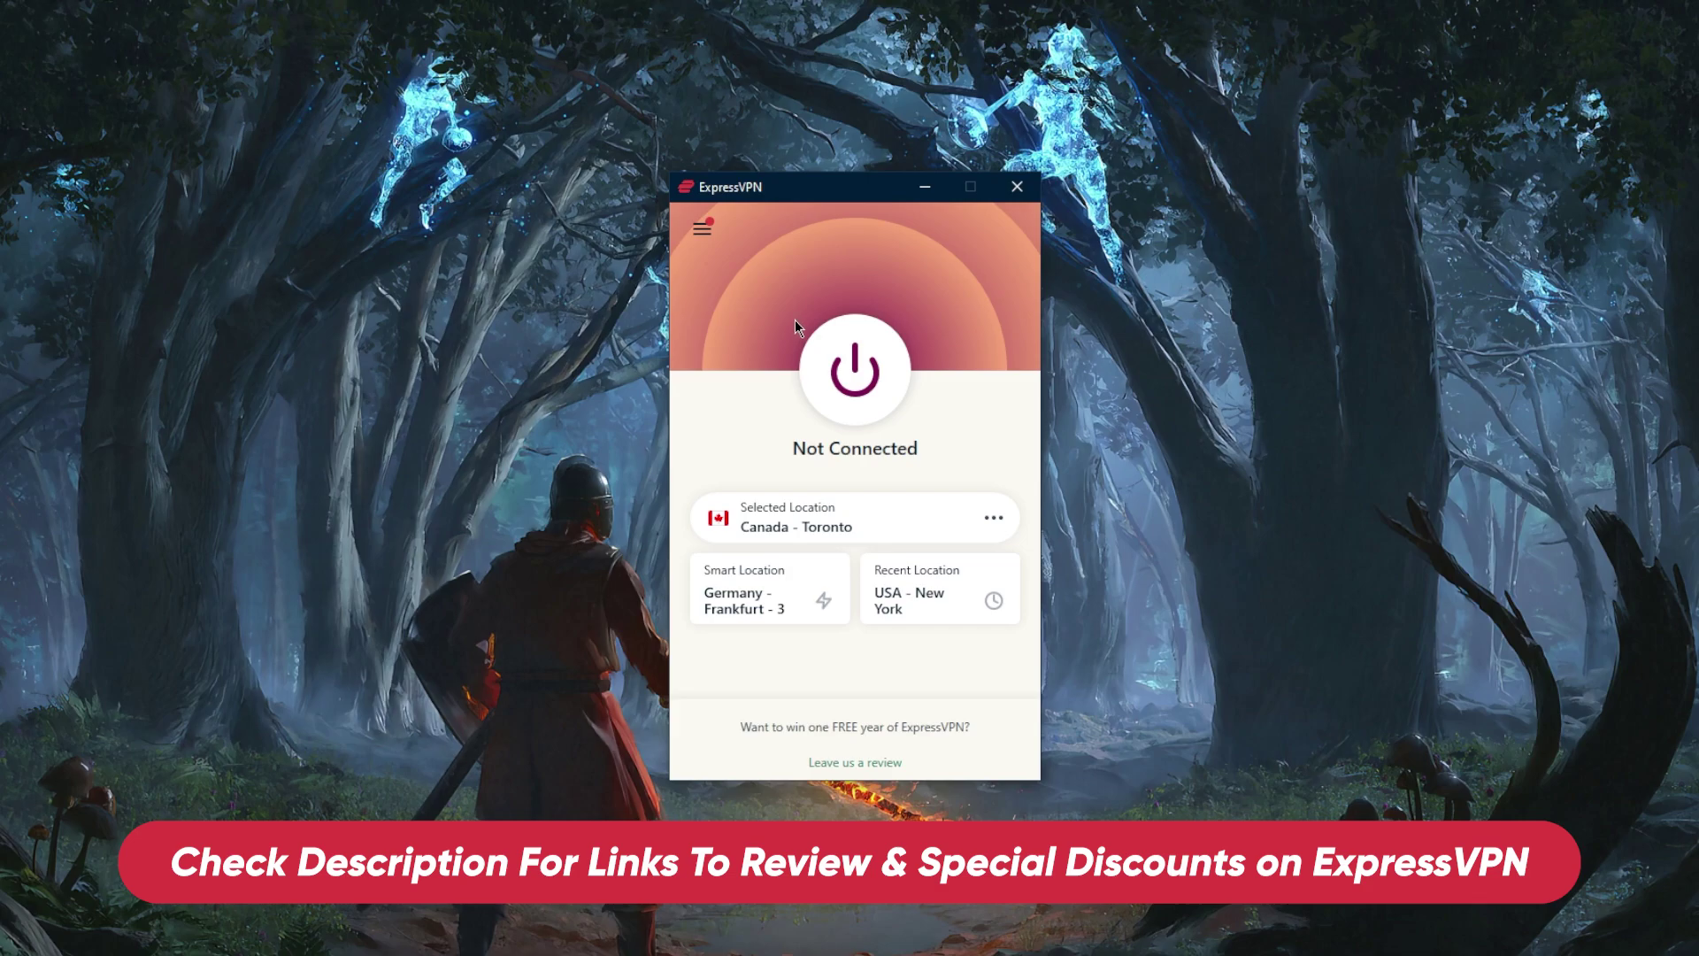
Step: Try connecting to the Germany - Frankfurt - 3 smart location, then bring up the VPN locations list
click(806, 185)
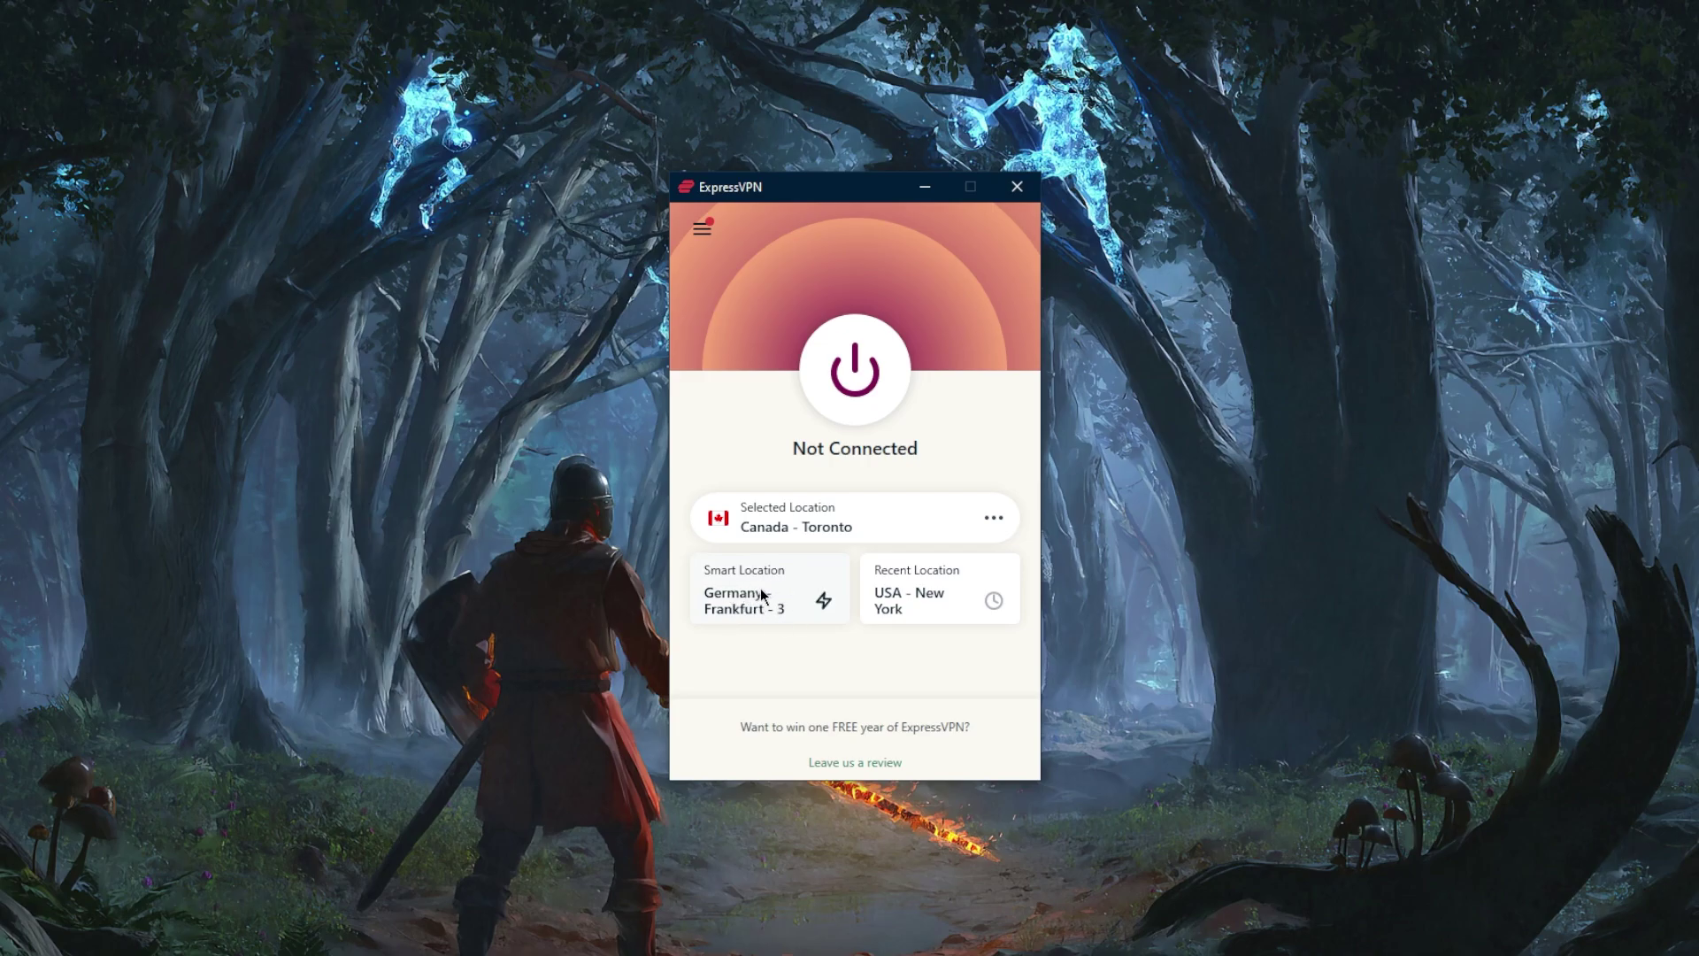
click(795, 563)
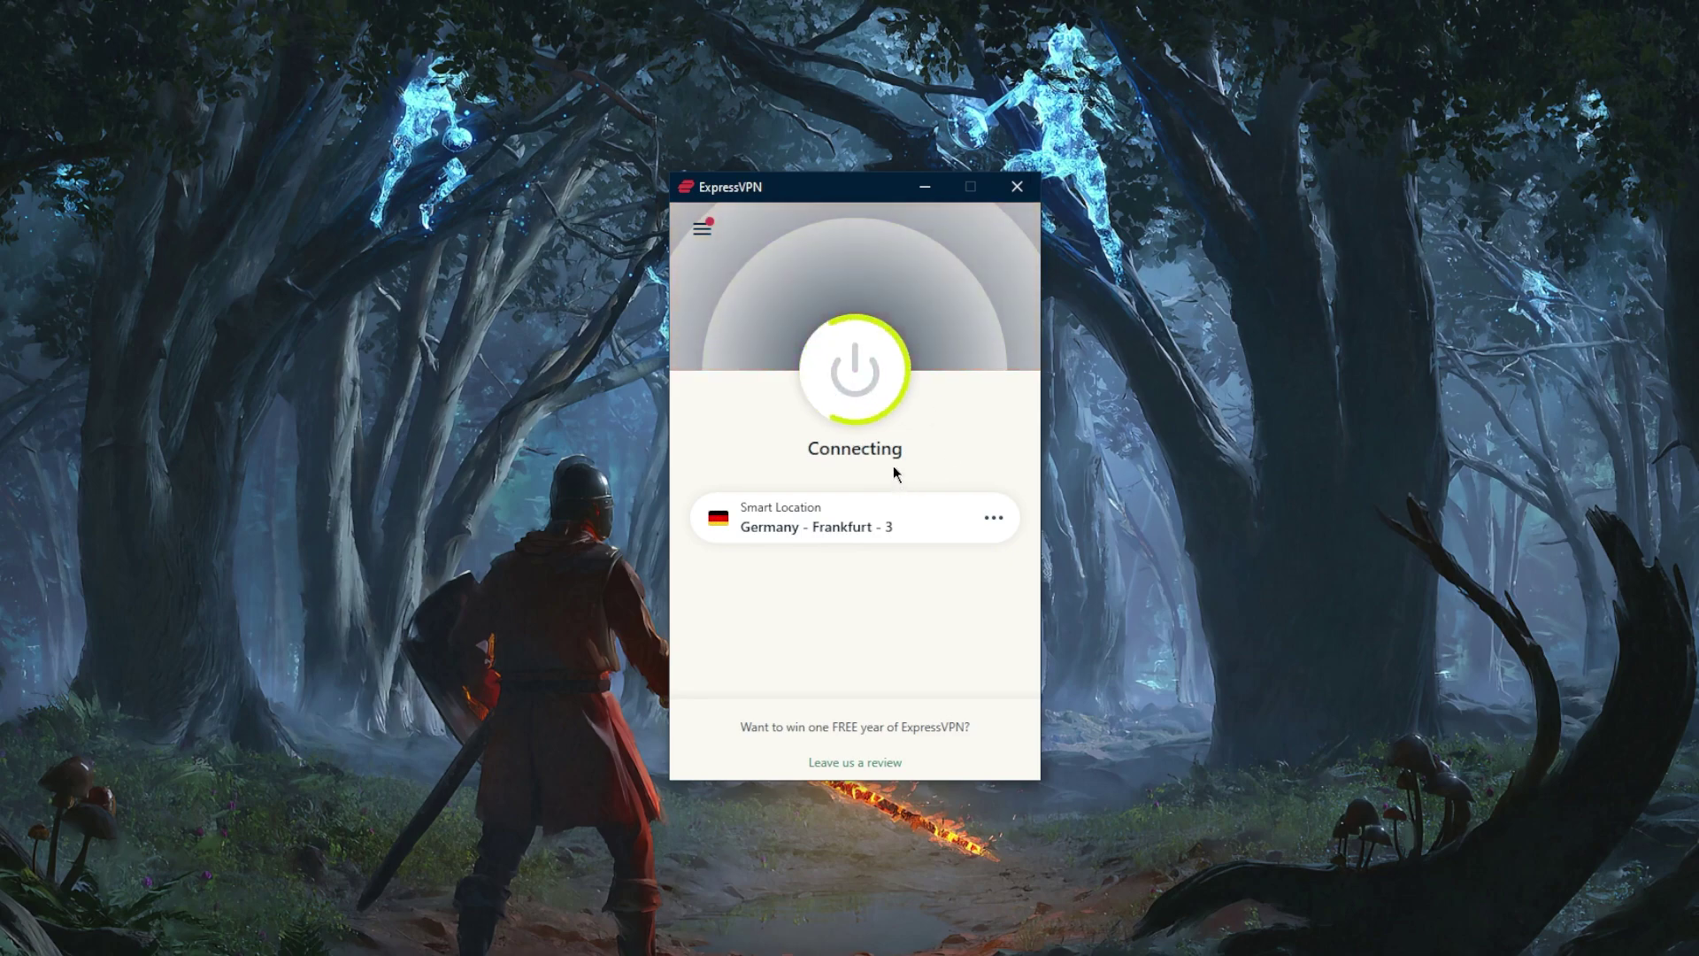
click(992, 519)
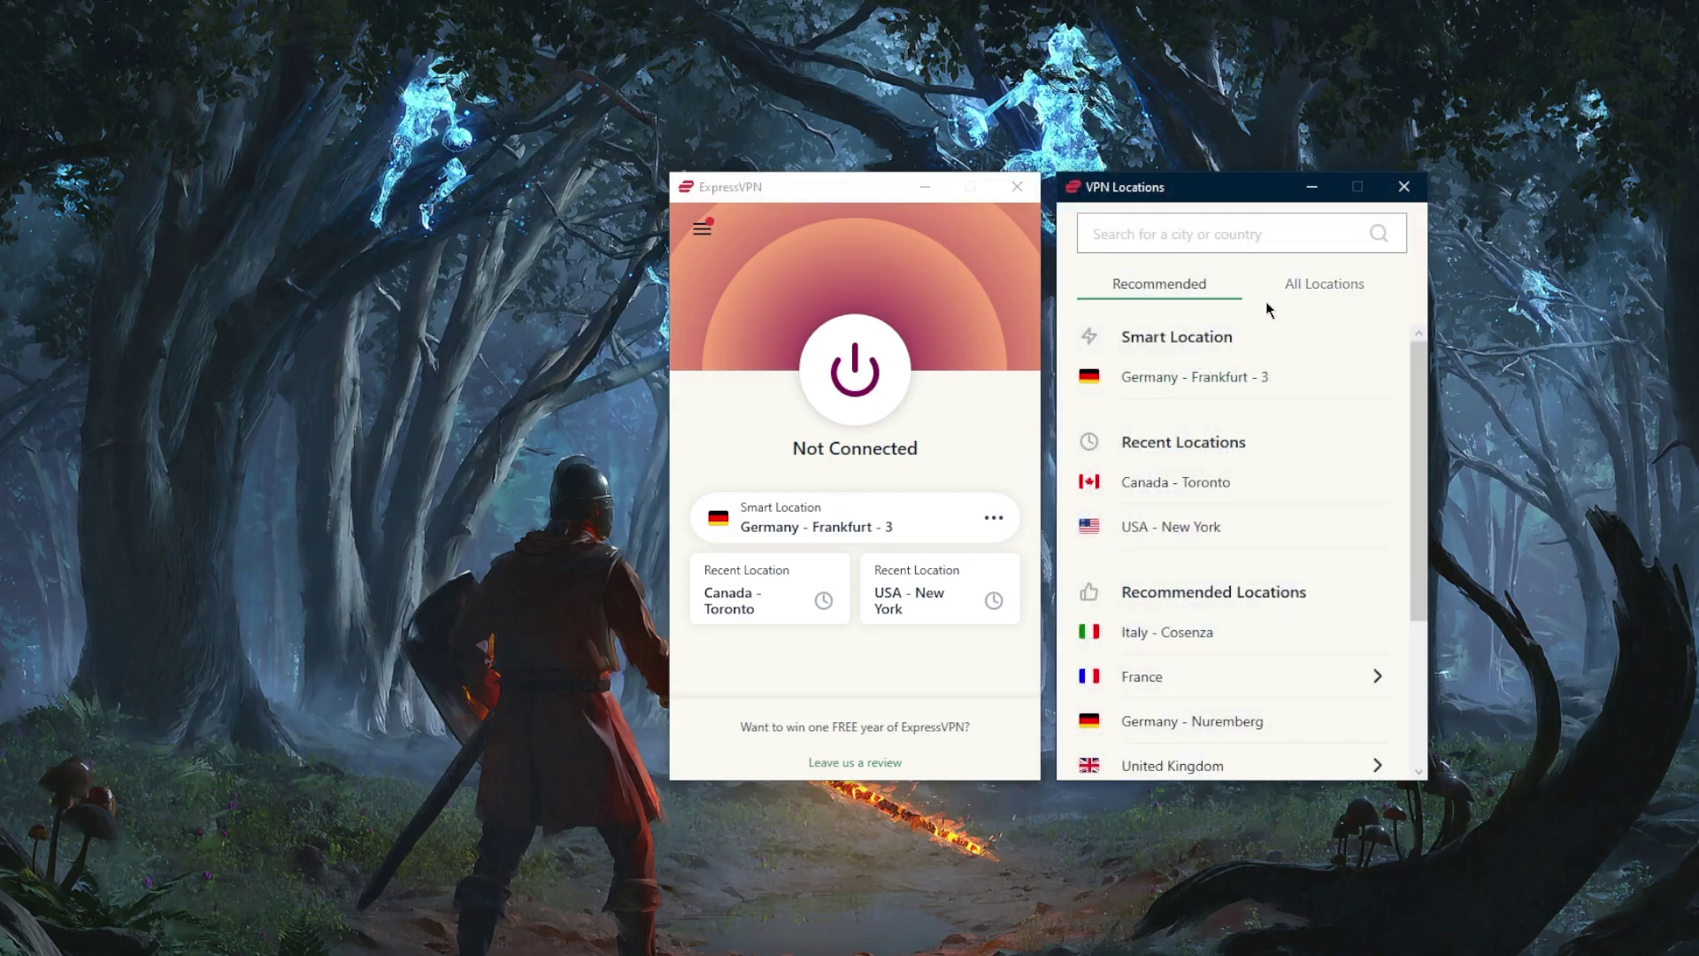
scroll(1168, 540, down, 3)
scroll(1178, 540, up, 3)
Step: Browse All Locations by region (Americas, Europe, Middle East and Africa) and select United States
click(1313, 293)
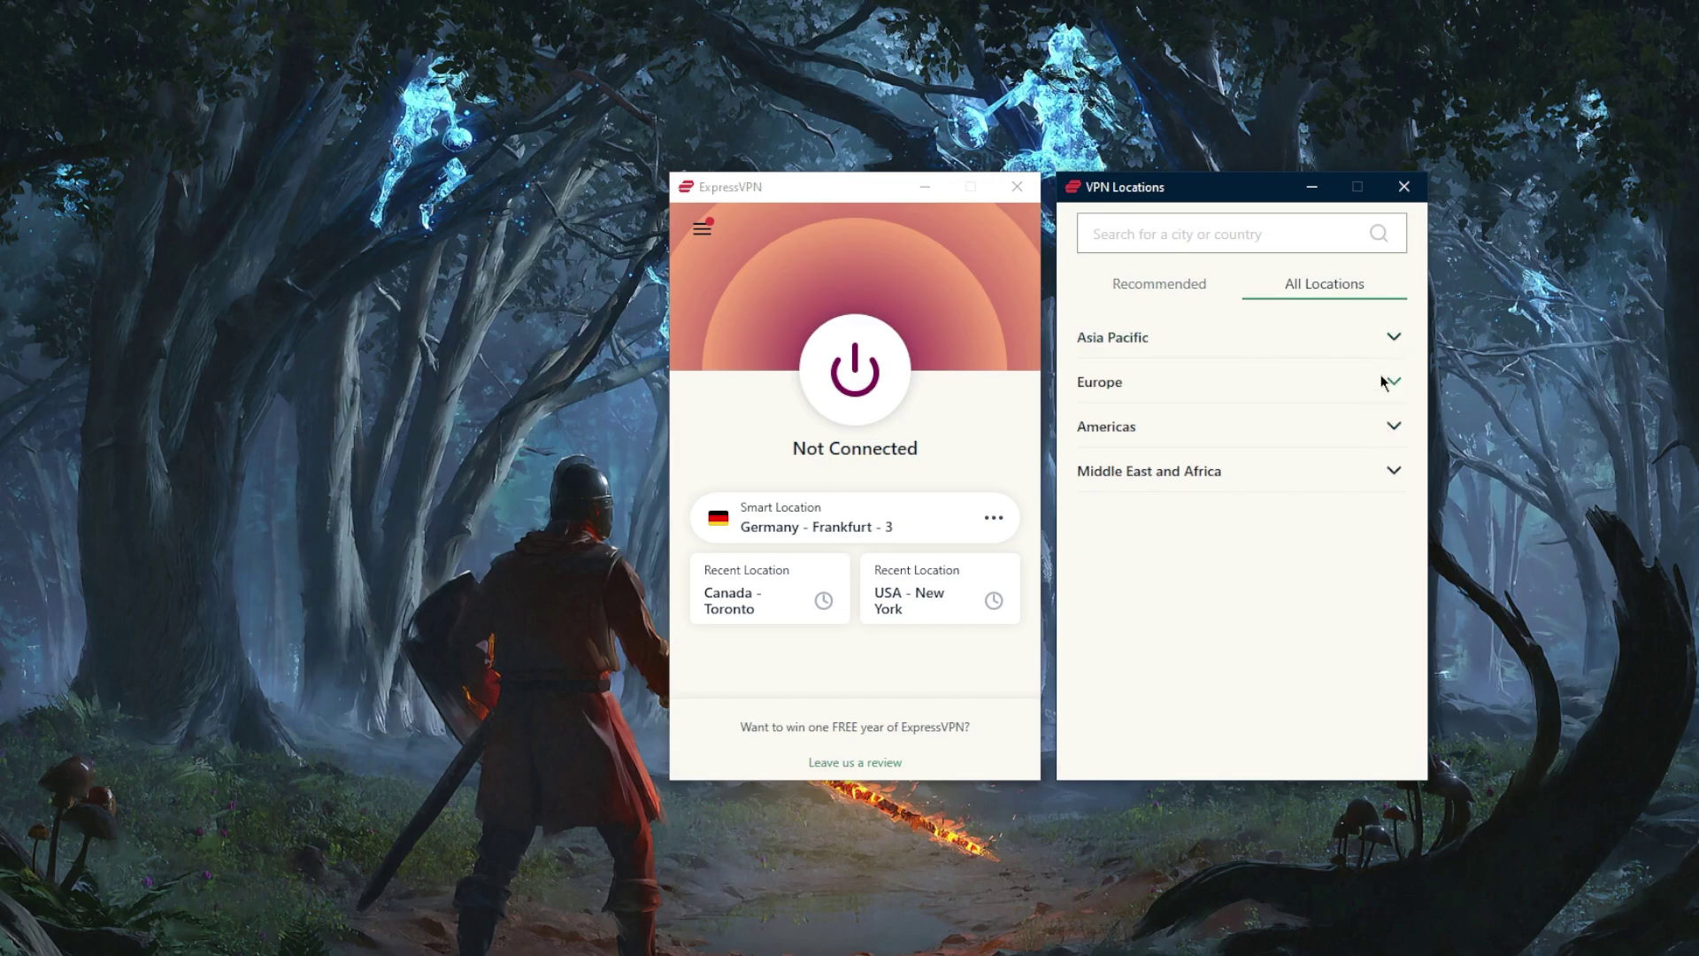
click(1393, 428)
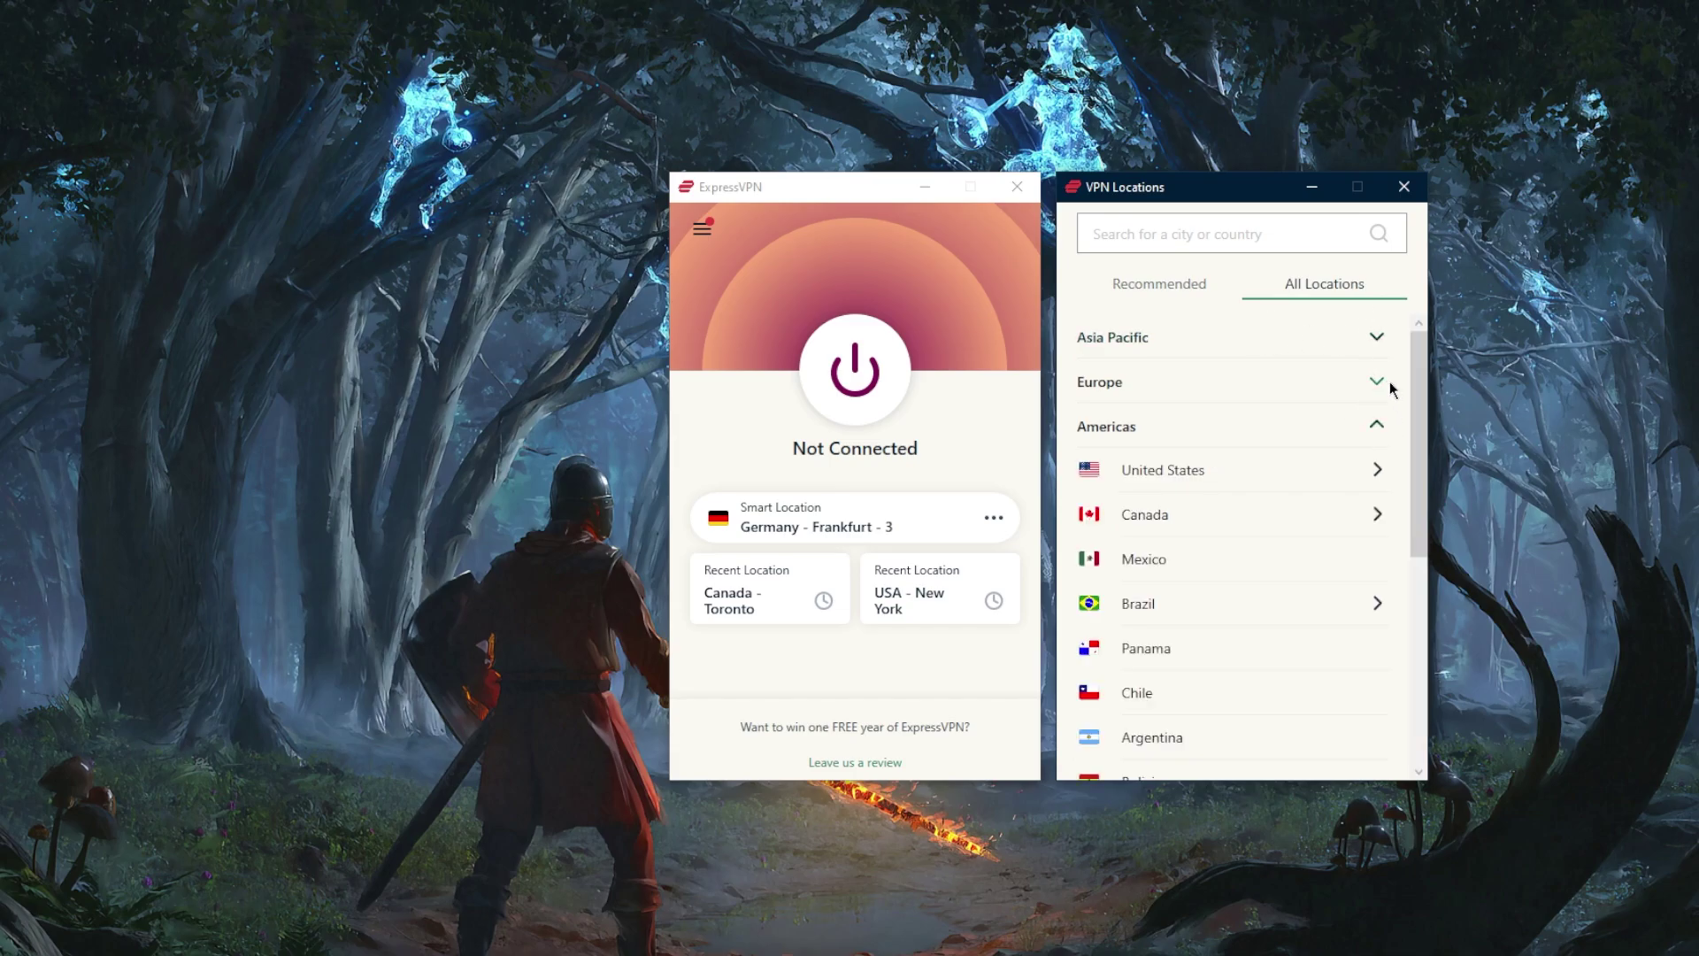
click(1382, 386)
click(1378, 384)
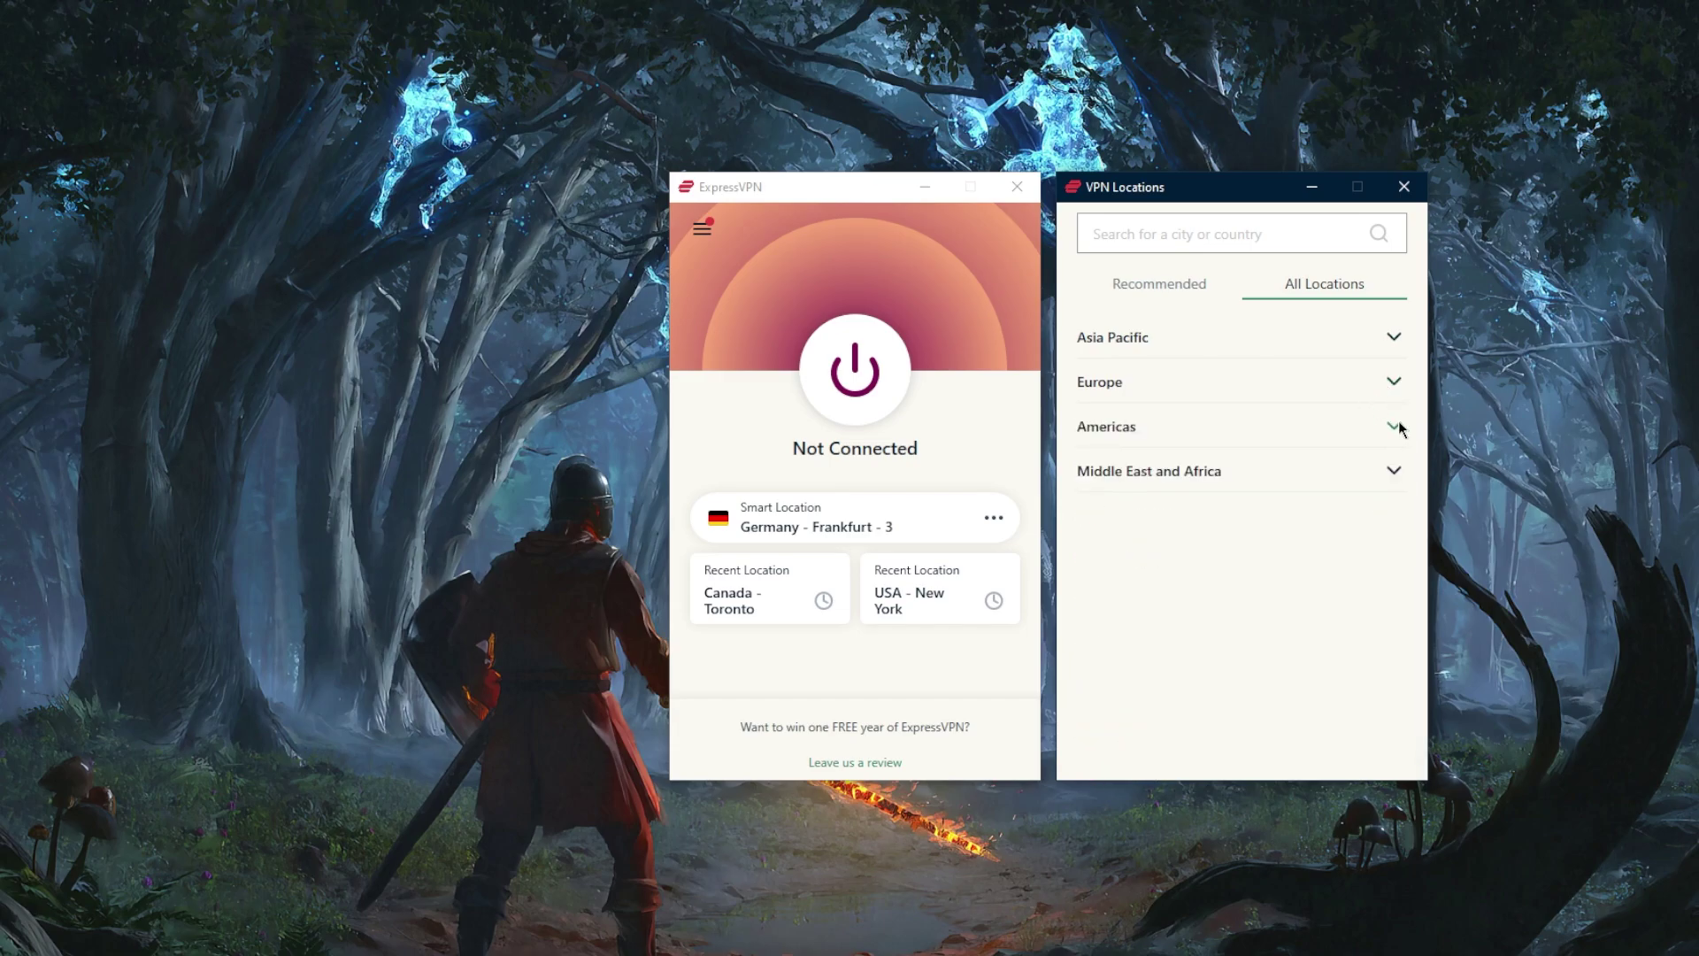
click(1394, 470)
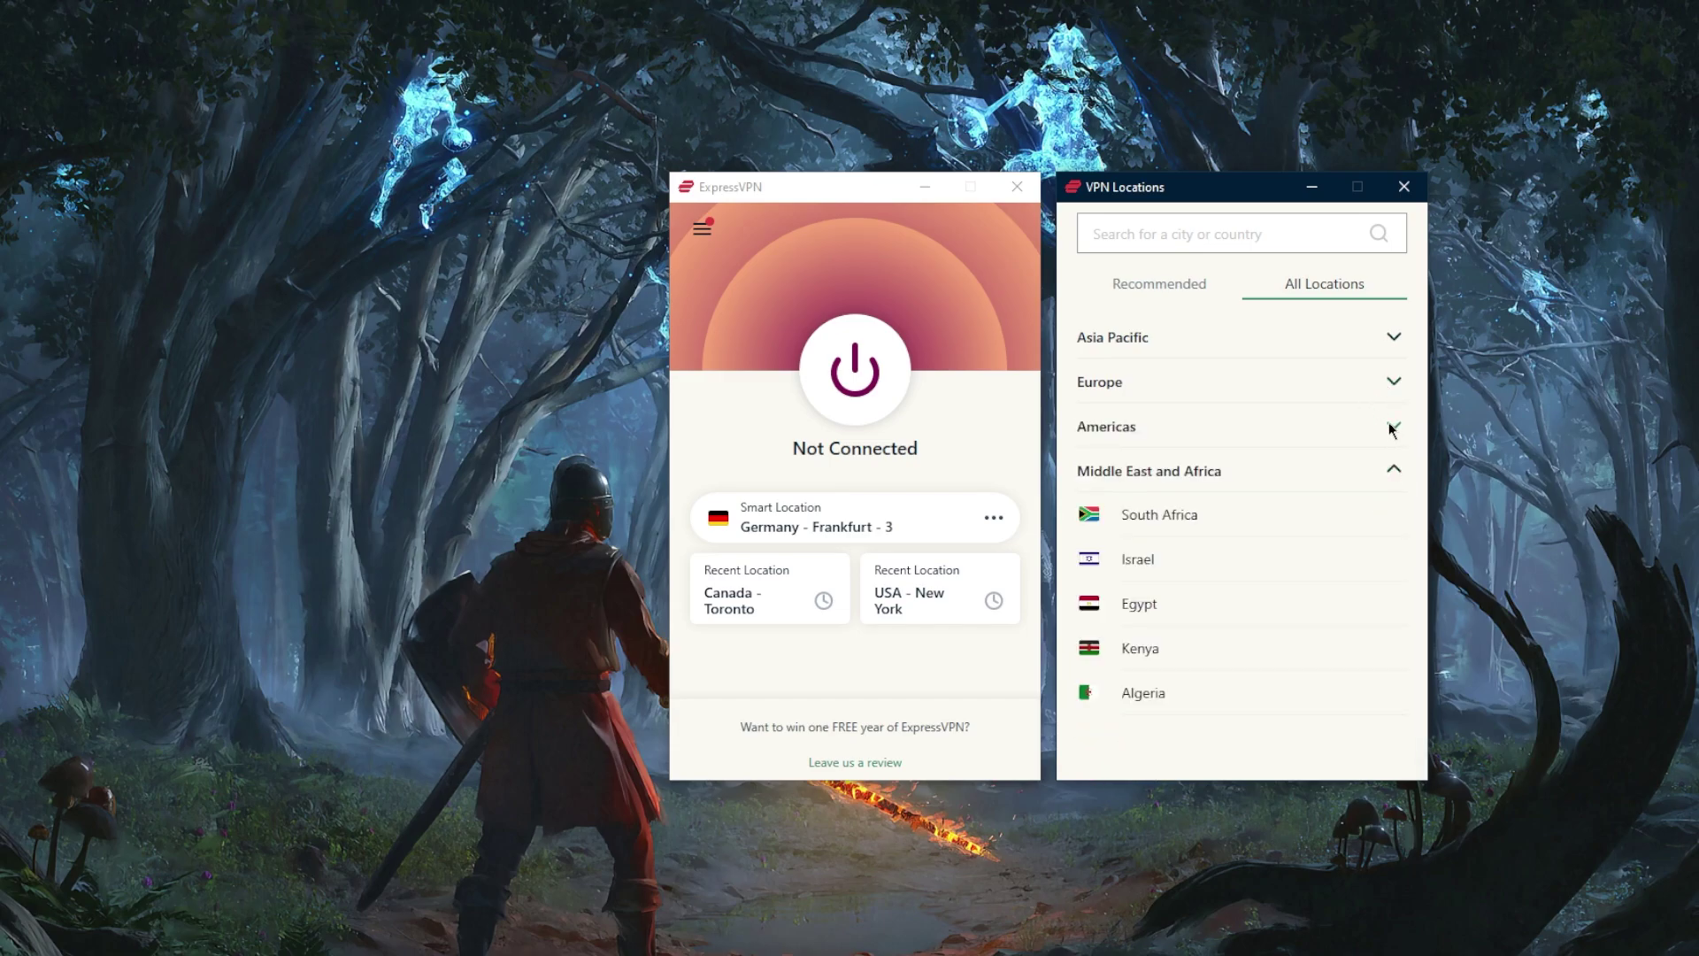
click(1390, 428)
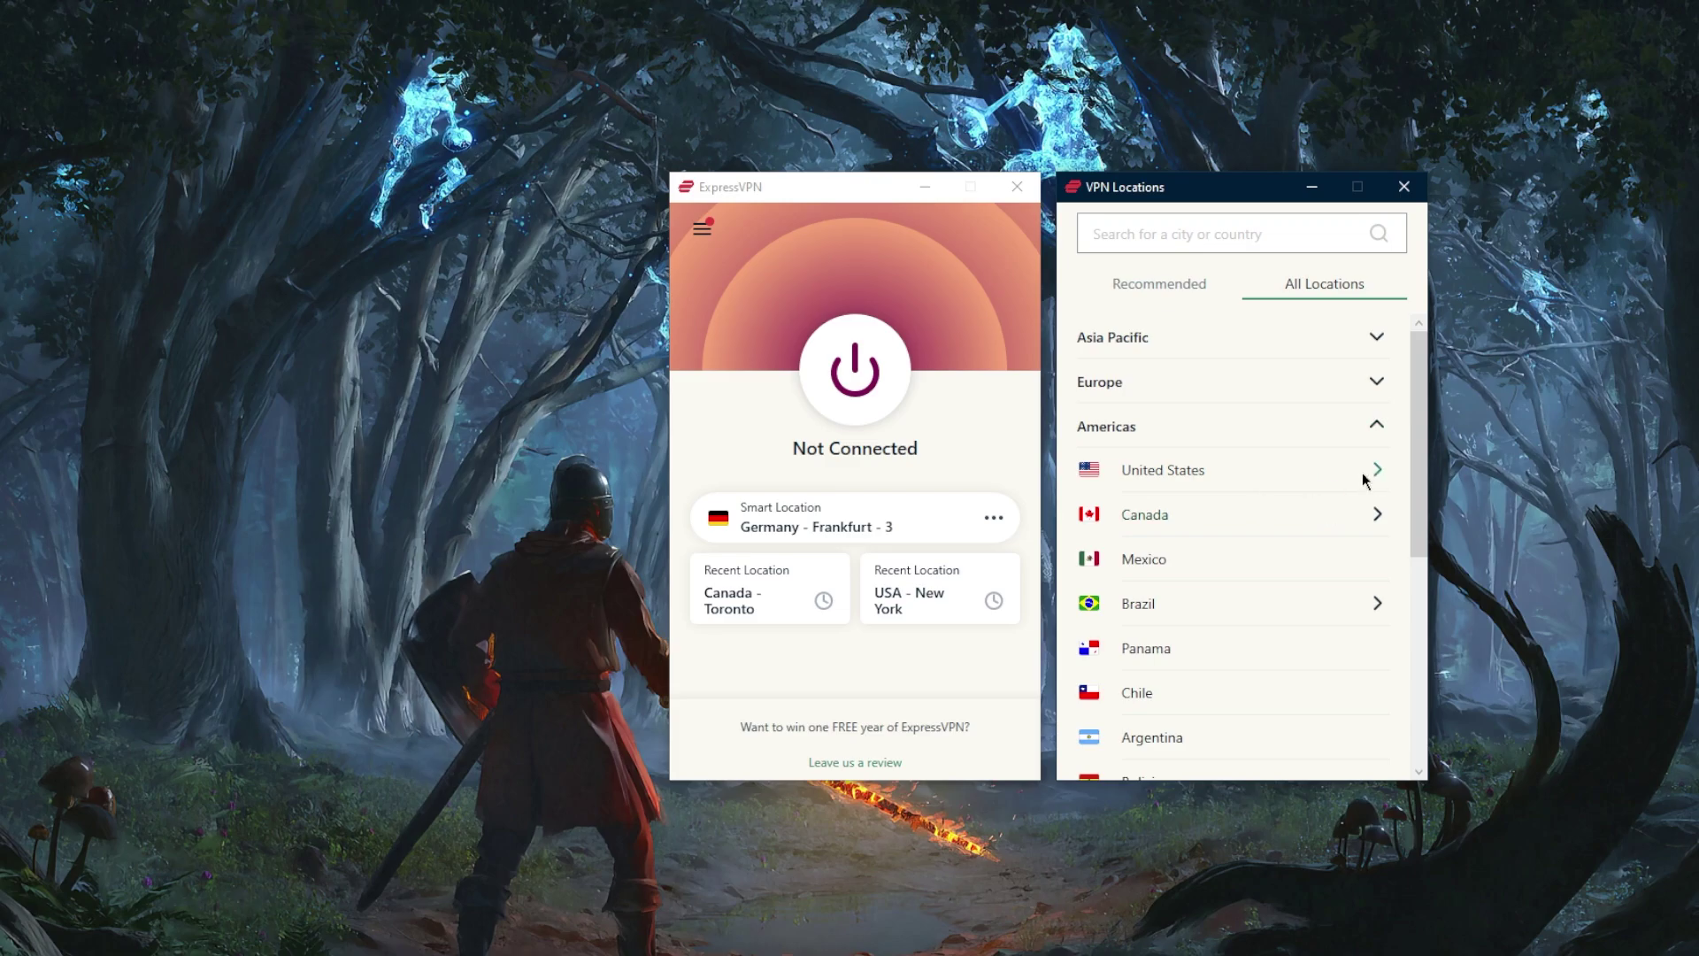
click(1165, 471)
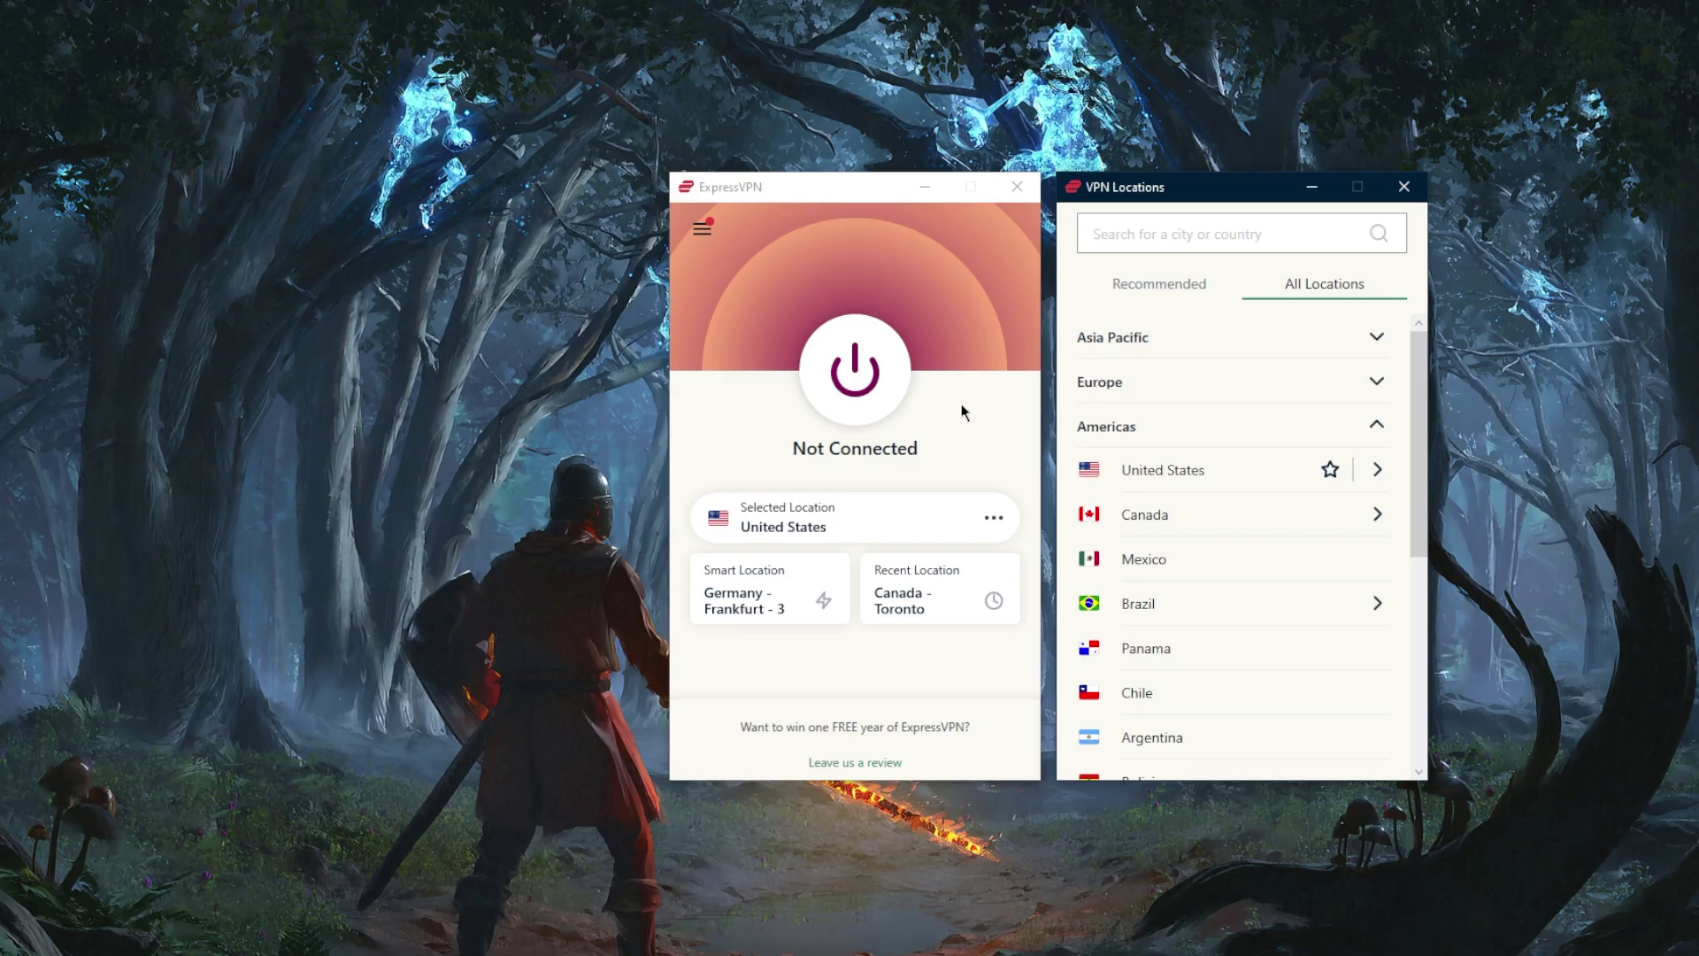
Step: Expand the United States city list and pick Washington DC
click(1377, 469)
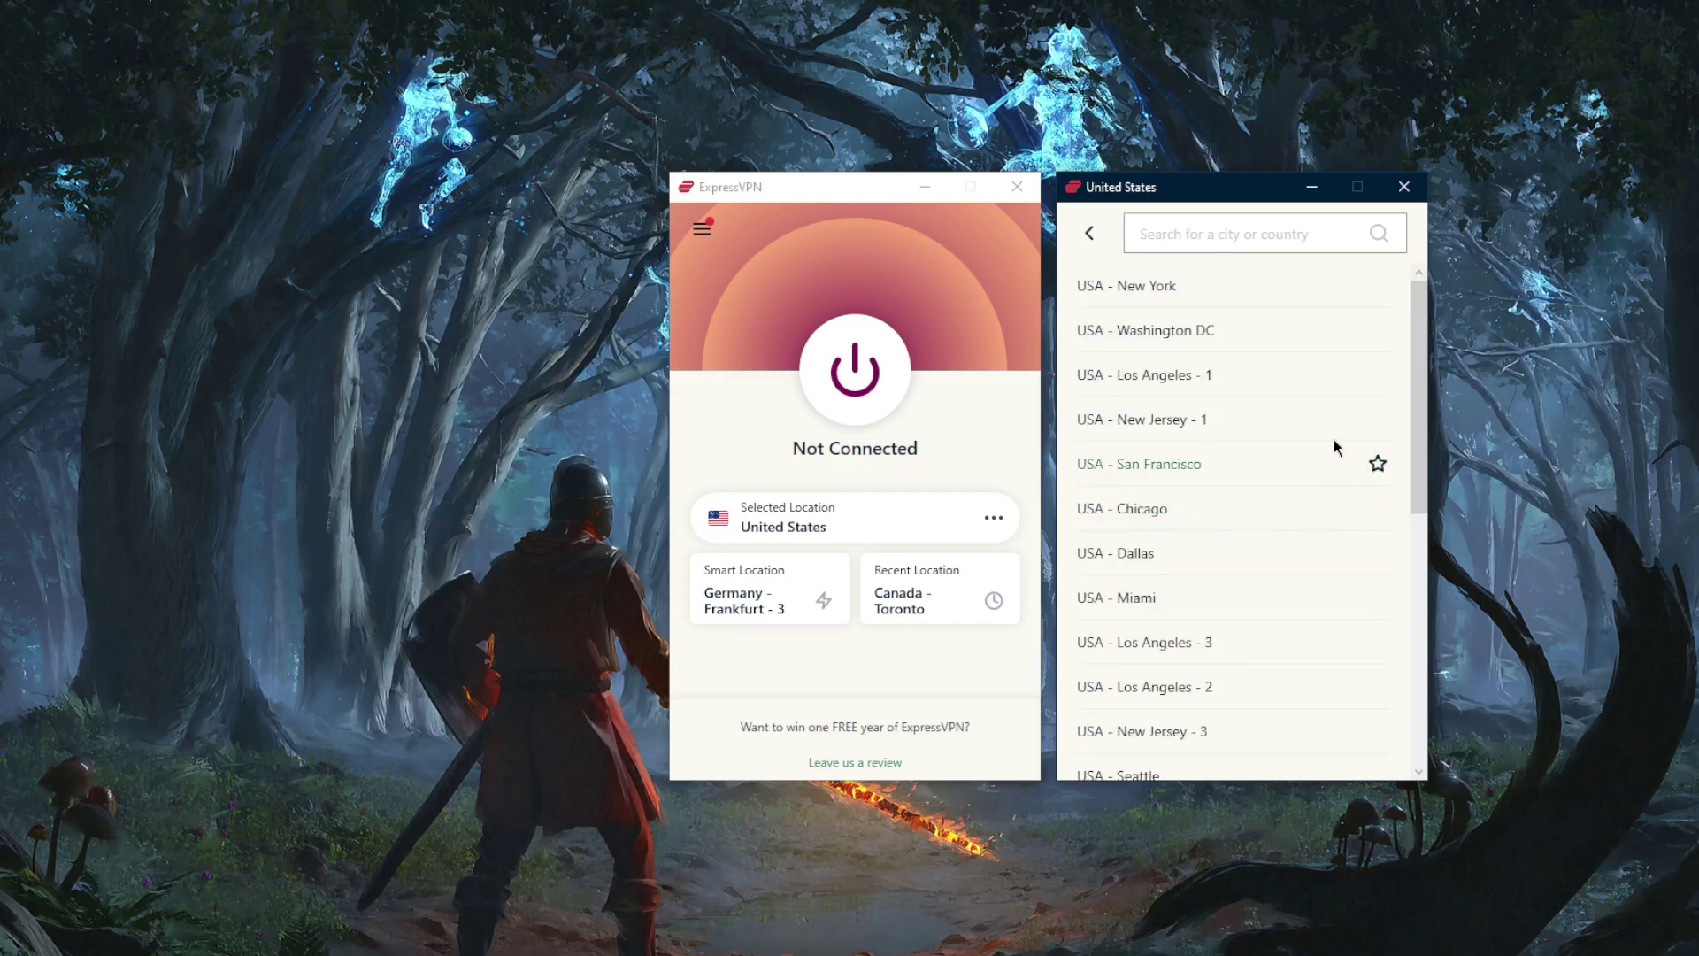
scroll(1230, 385, down, 5)
scroll(1238, 434, up, 3)
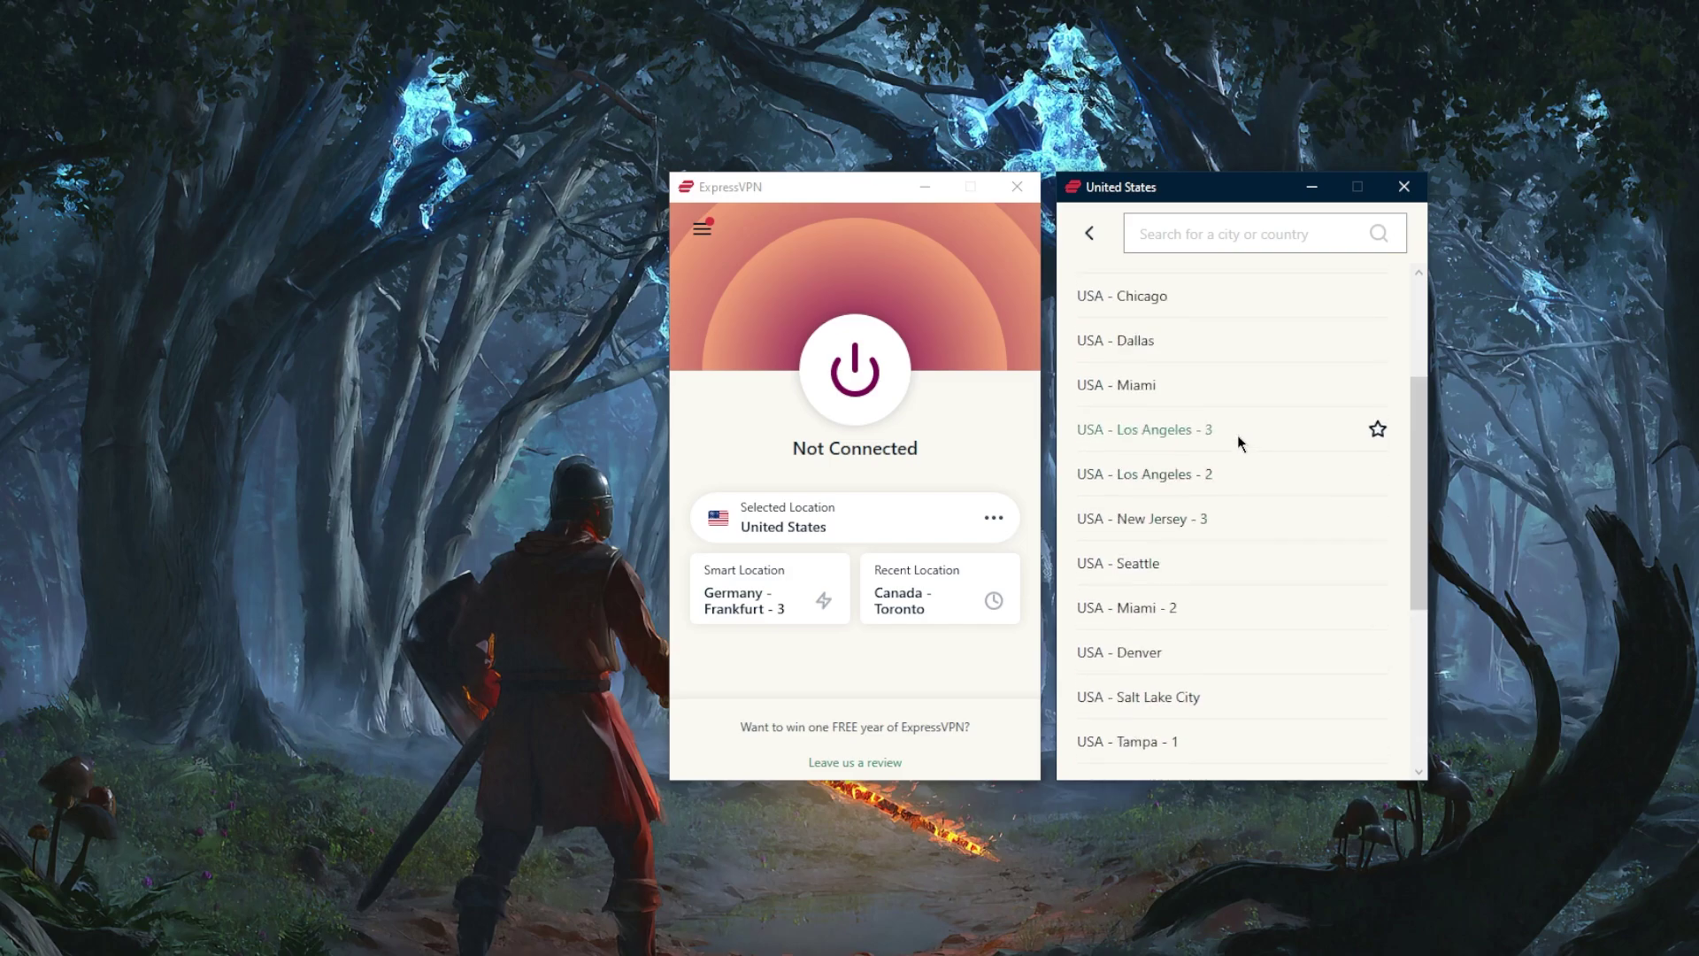
scroll(1237, 433, up, 3)
click(1186, 332)
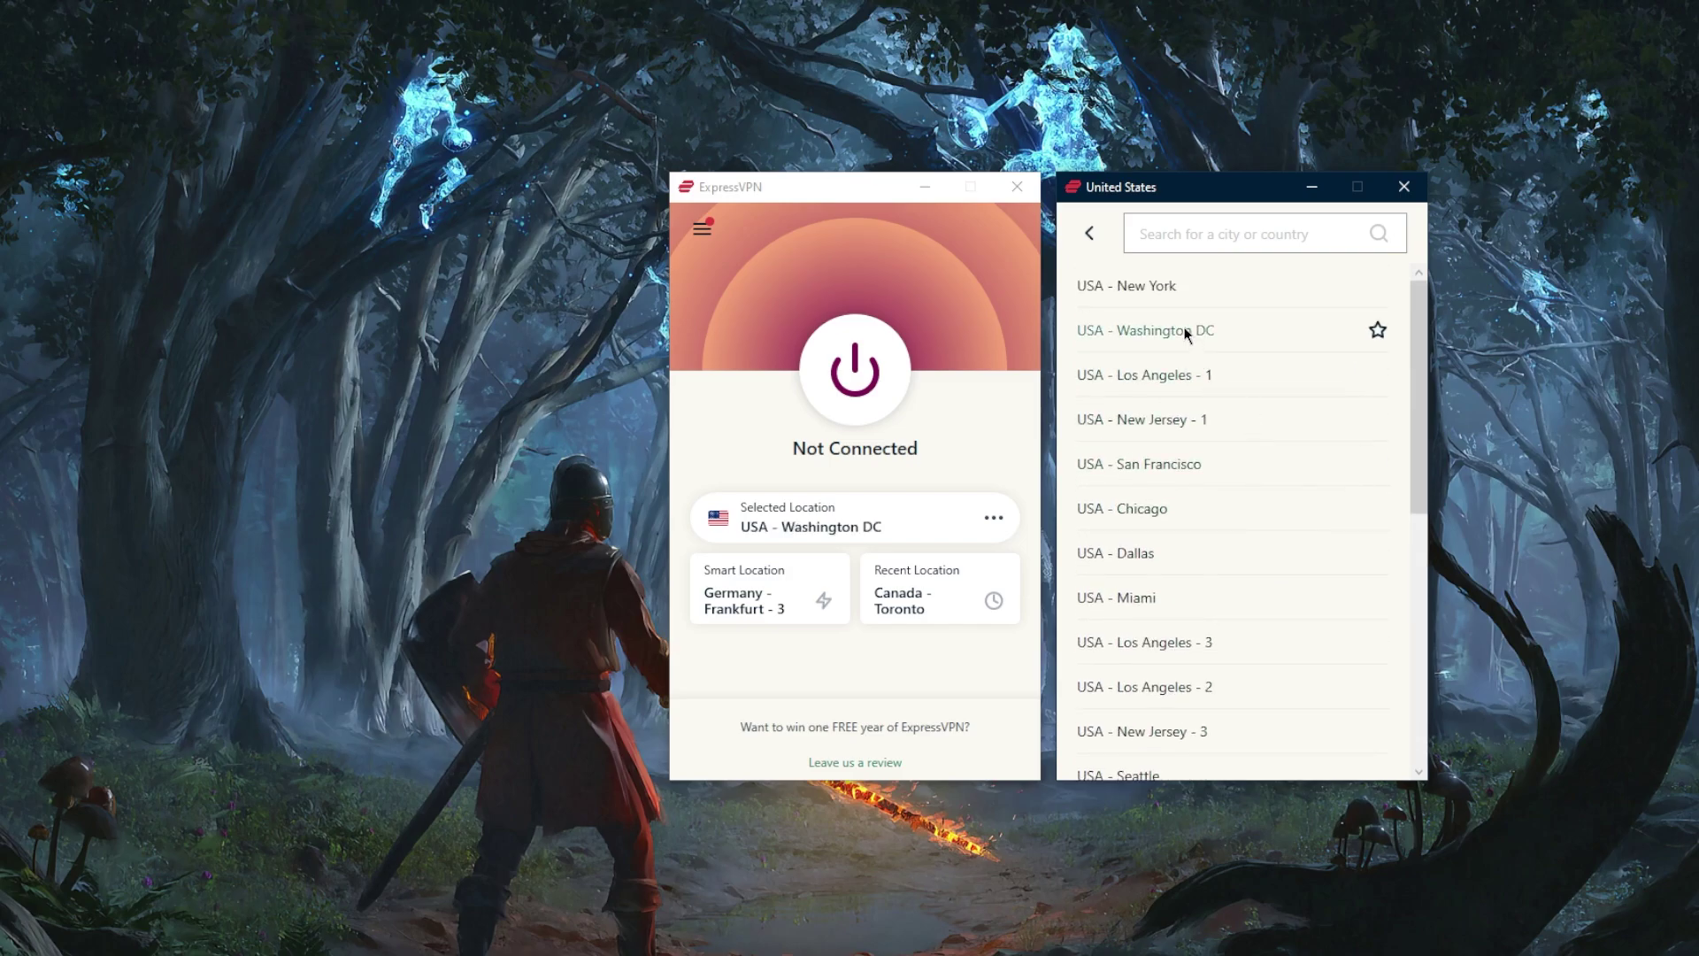
Step: Try Los Angeles - 1, New Jersey - 1, San Francisco and Chicago, then connect to Washington DC
click(1159, 373)
click(1162, 420)
click(1166, 458)
click(1160, 511)
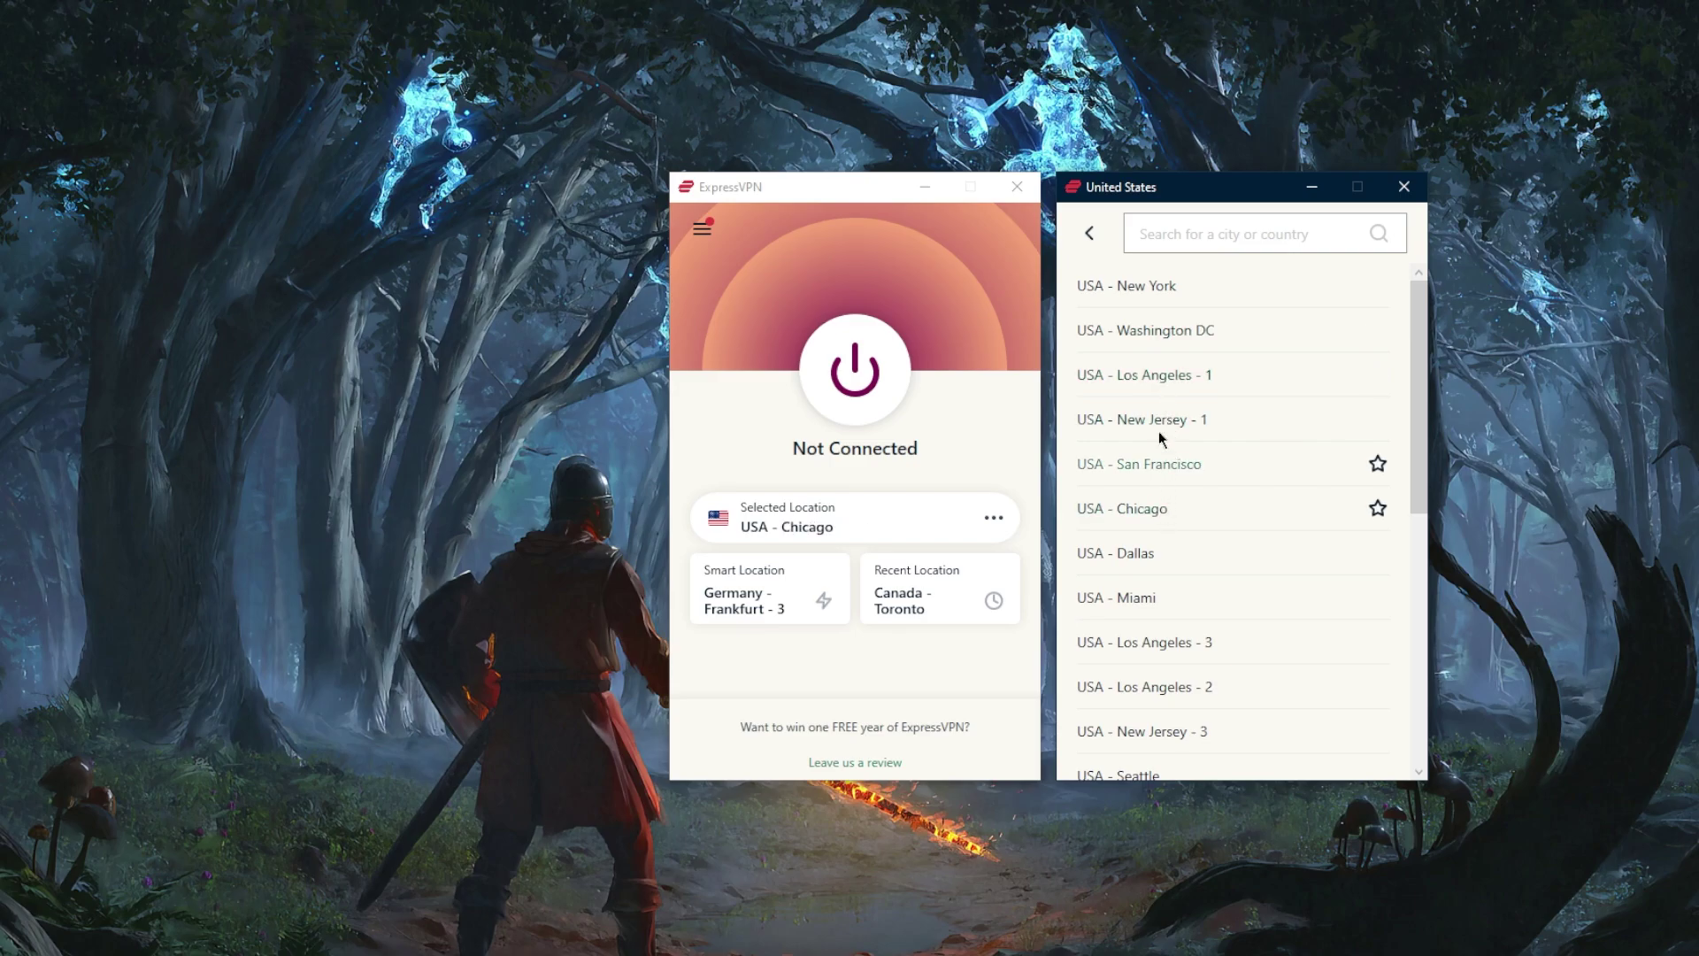
click(1159, 333)
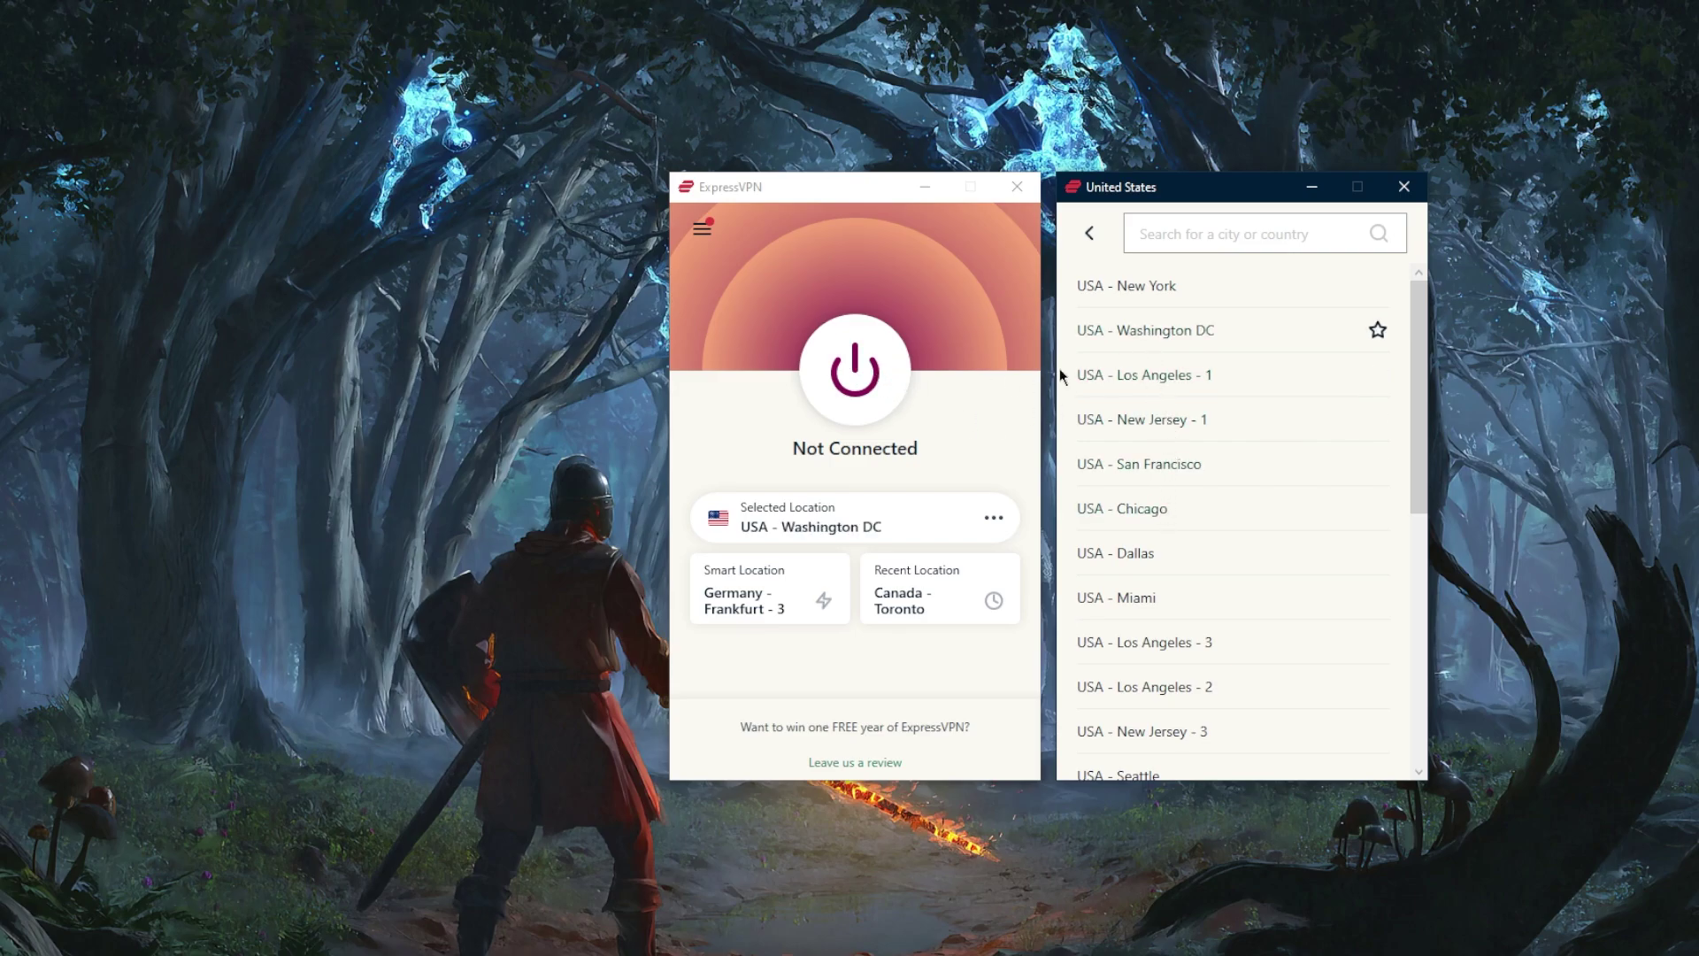
double_click(1156, 339)
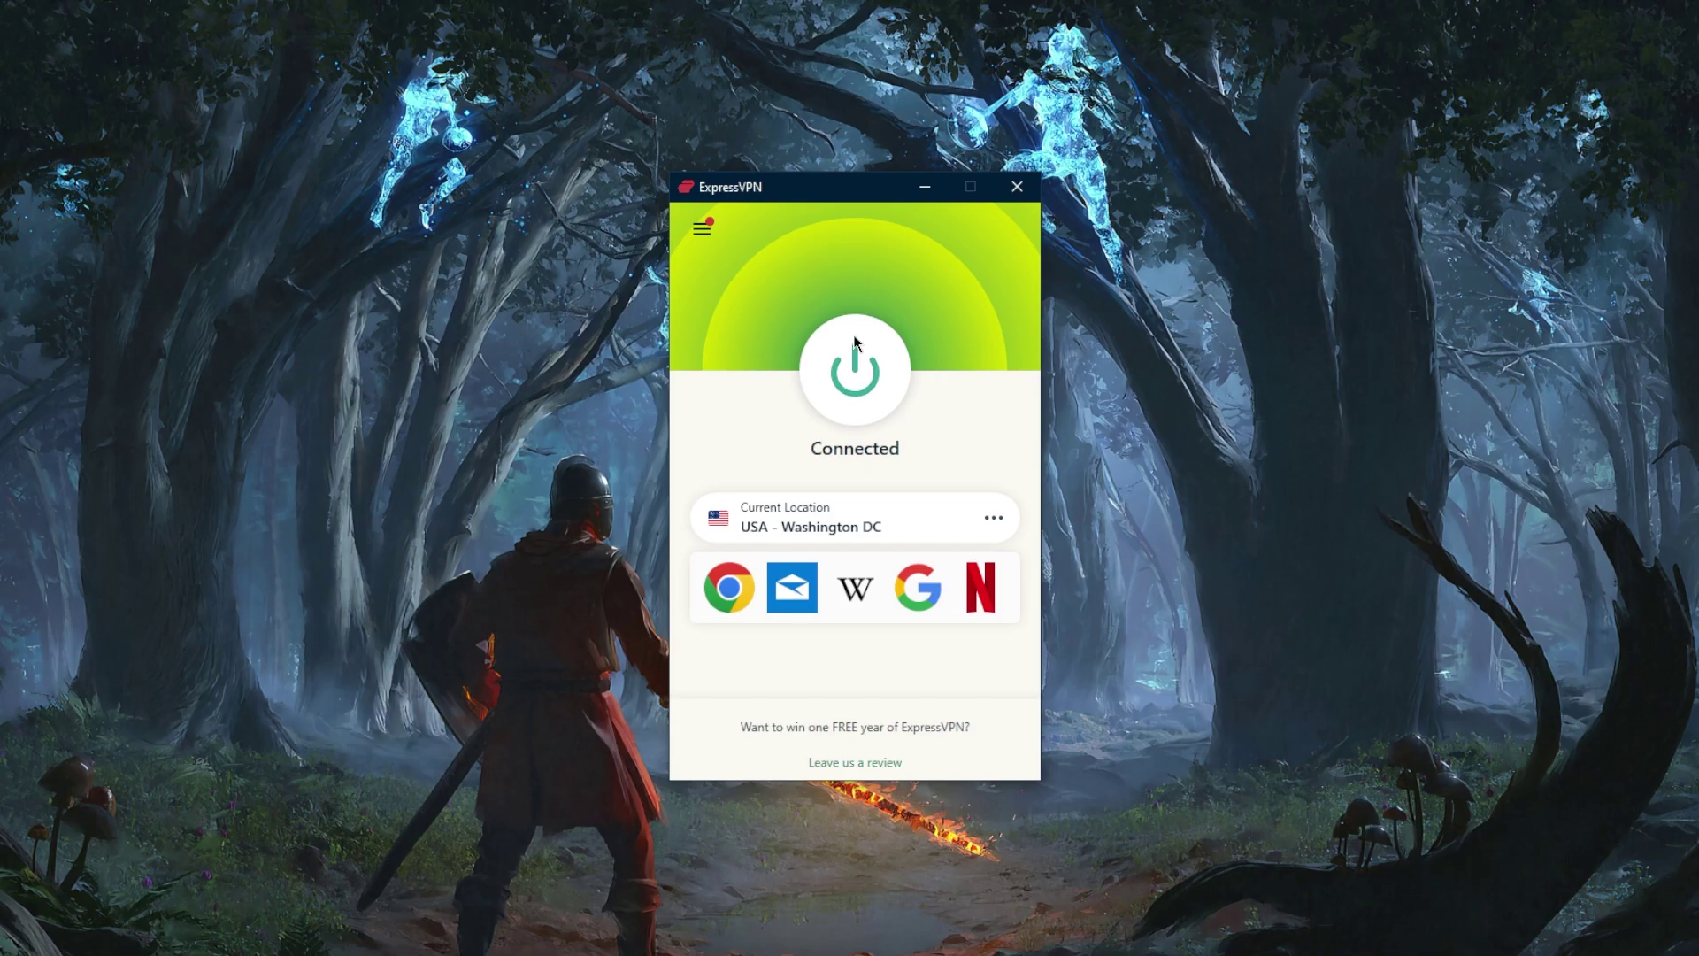
Step: Disconnect the VPN and close the United States locations window
click(855, 363)
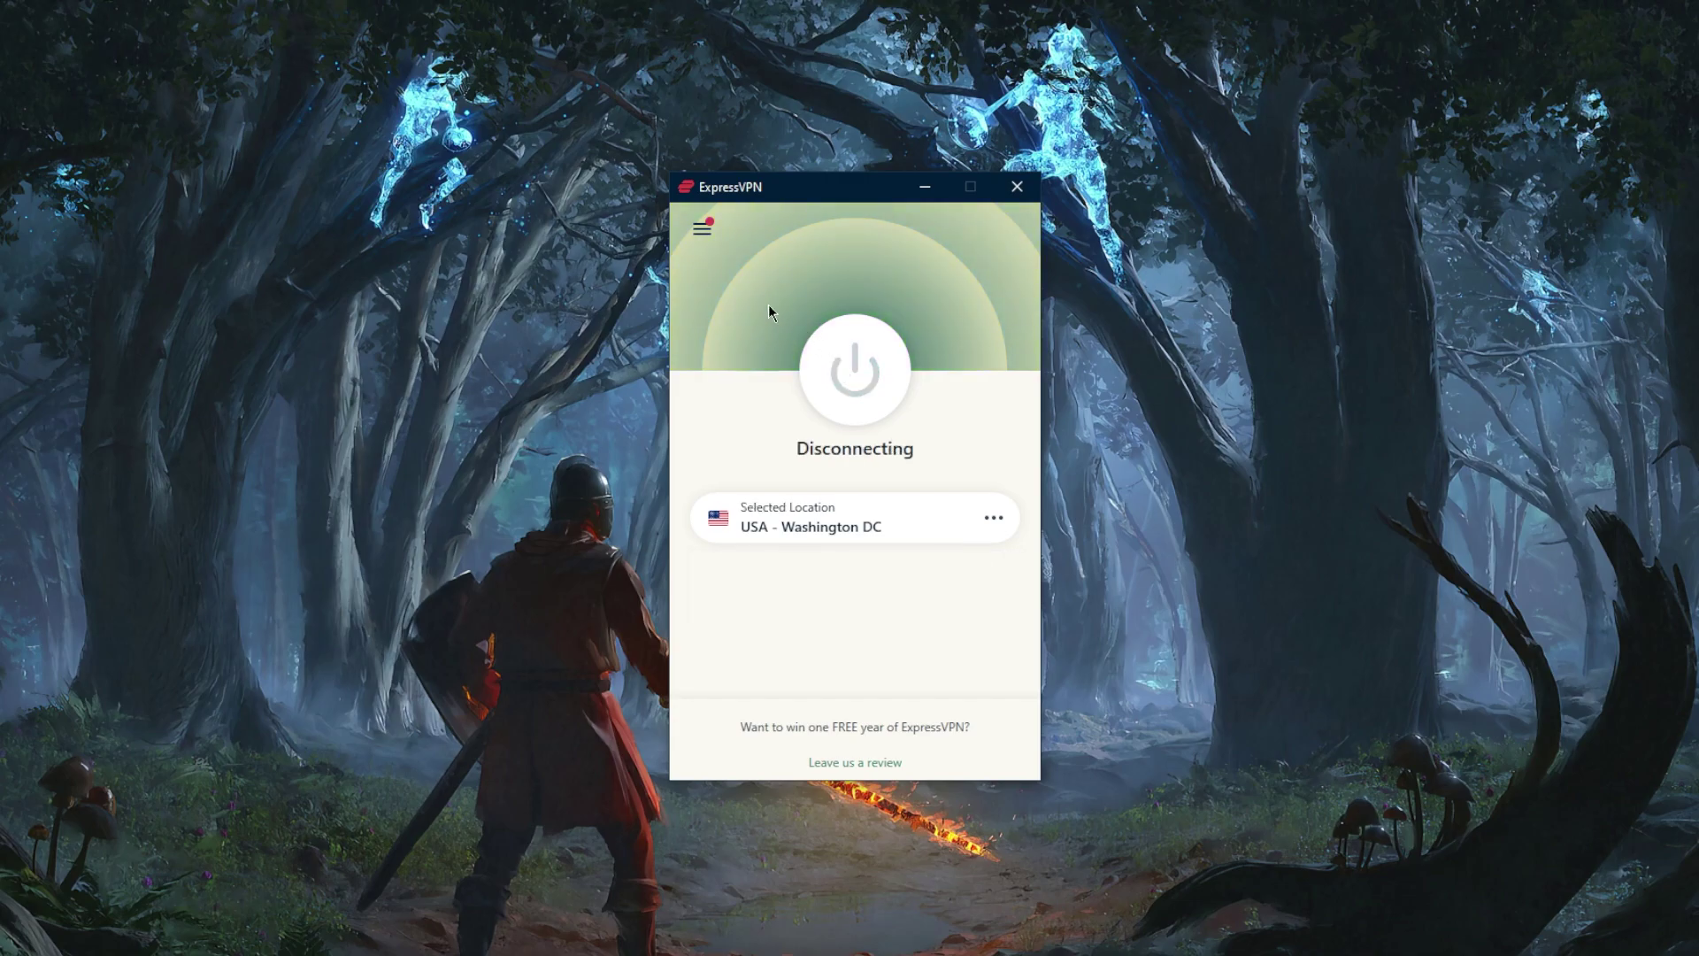
click(702, 228)
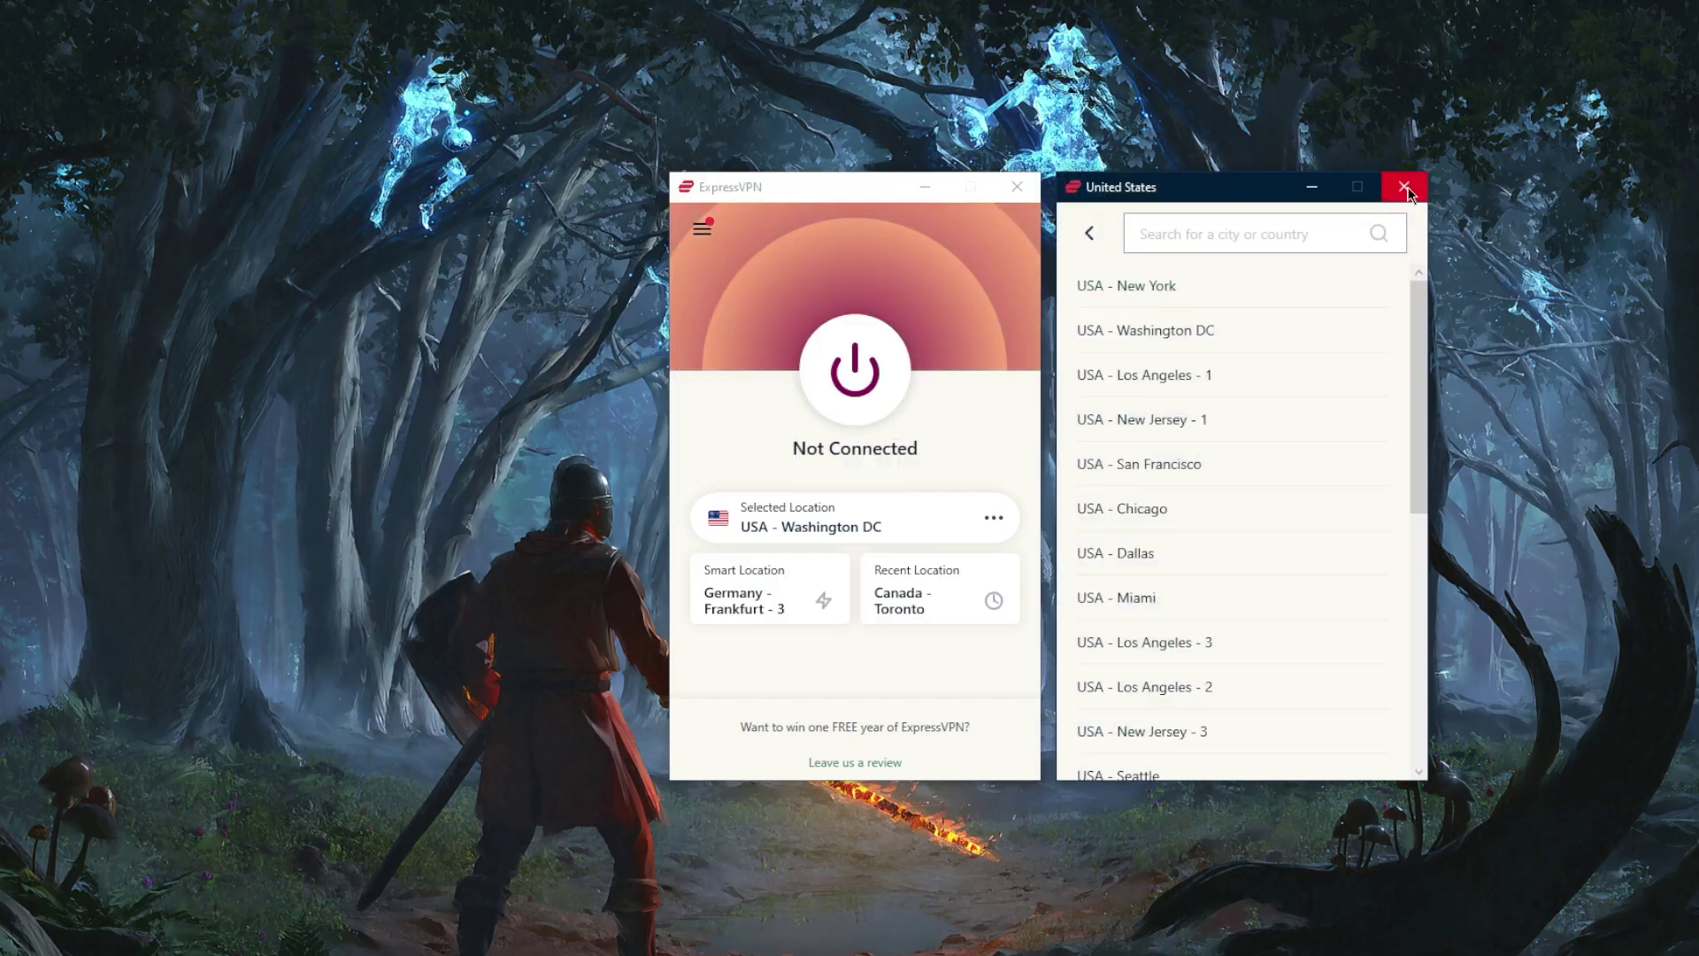
click(758, 271)
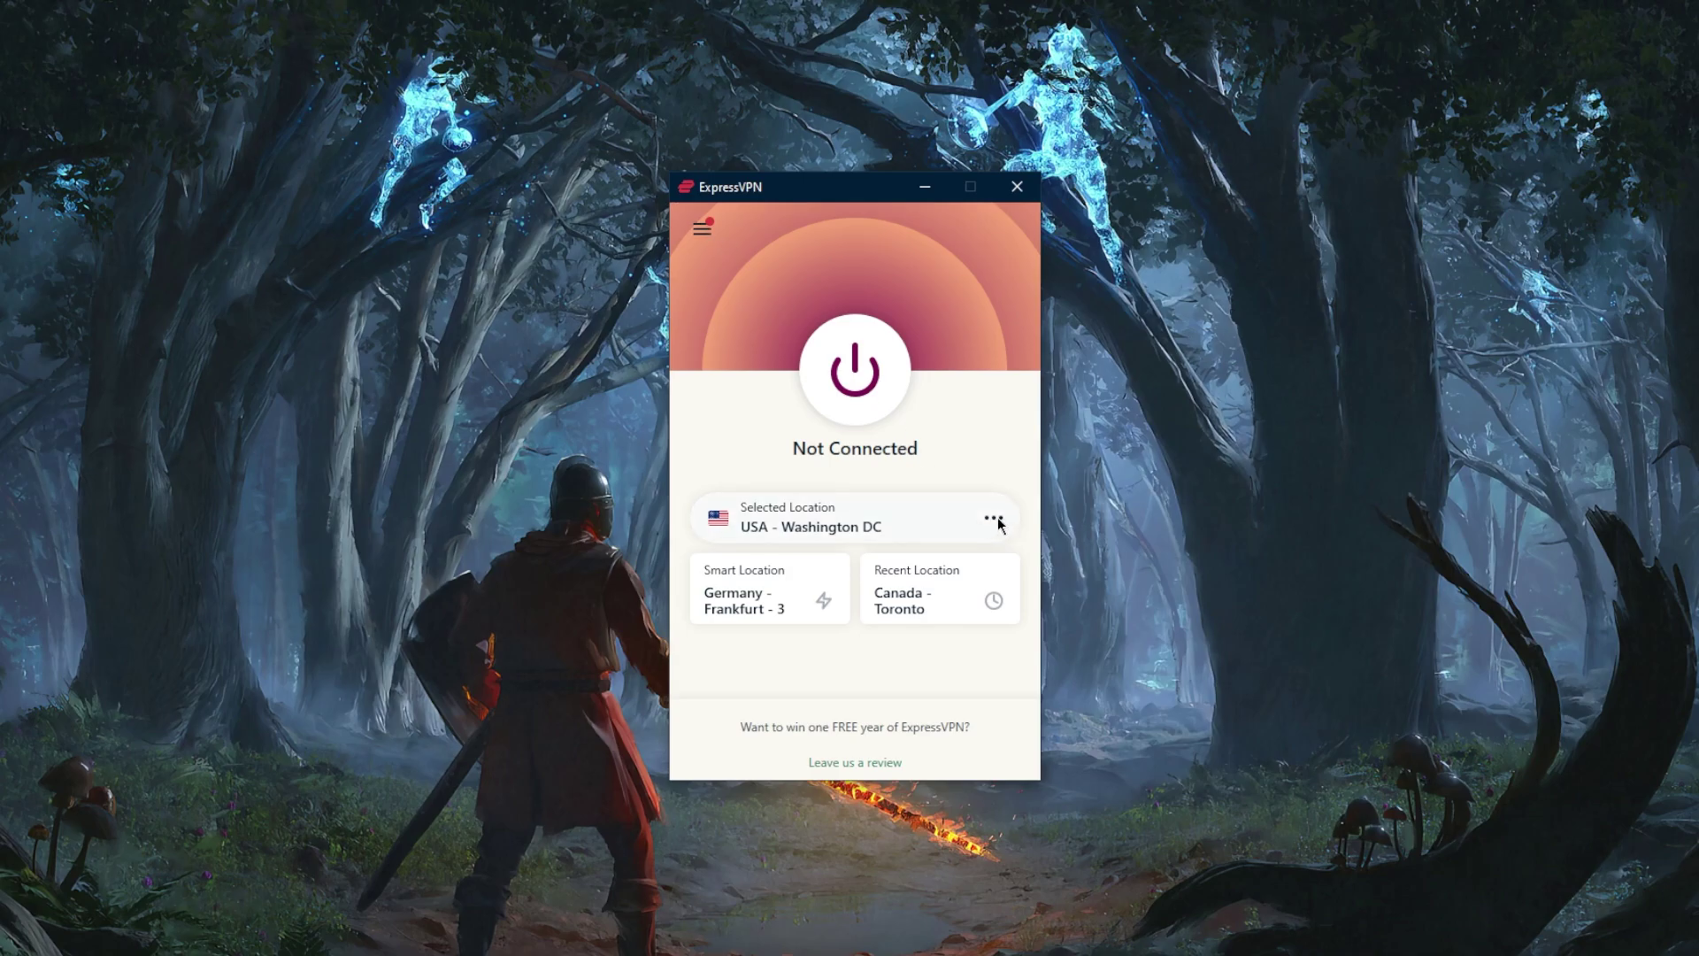
Step: Open Speed Test from the main menu, limit it to Americas without testing, then close it
click(705, 231)
click(767, 290)
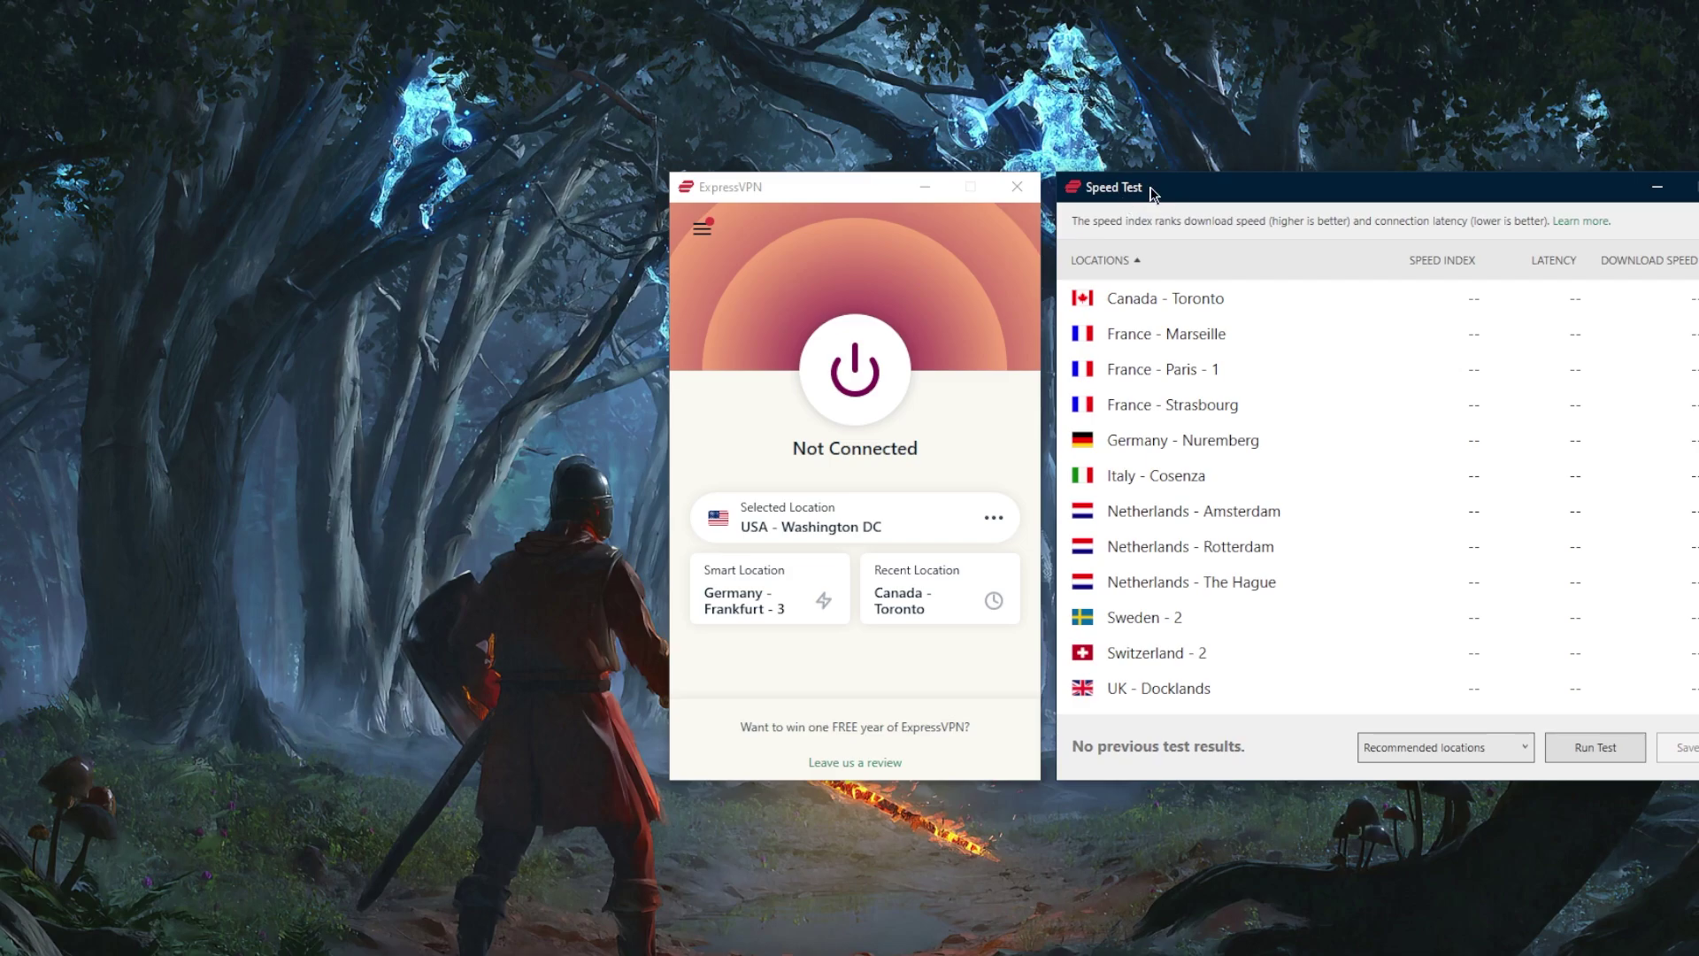
drag(1152, 193, 1140, 195)
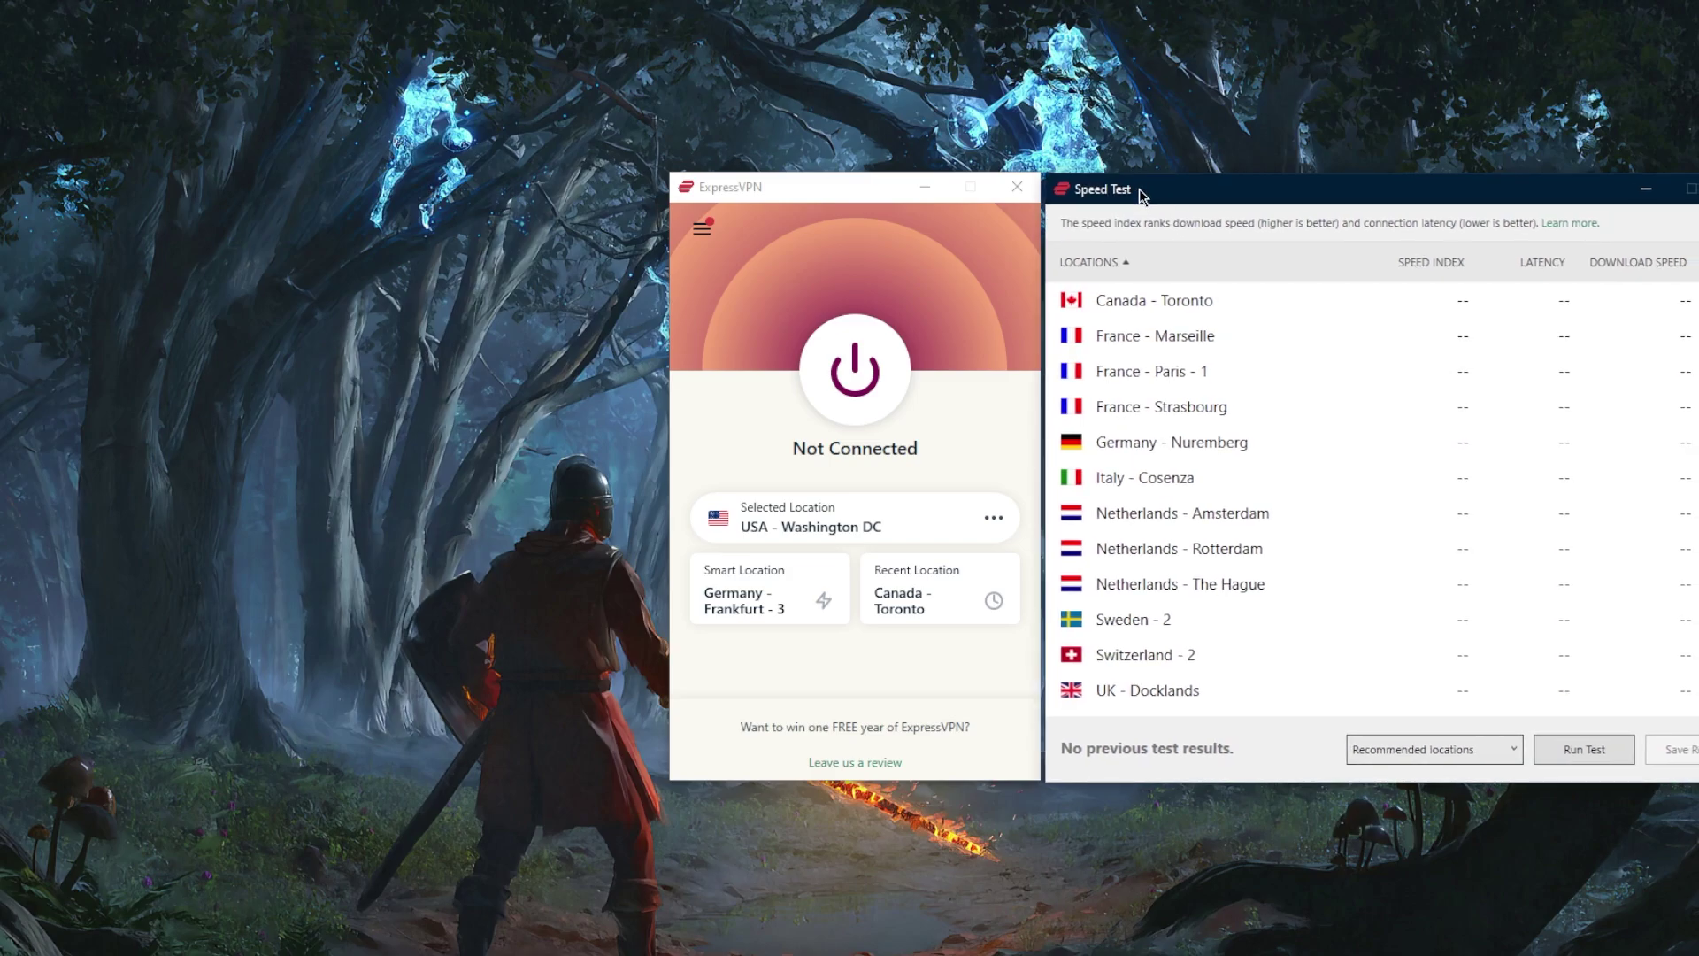
click(1471, 752)
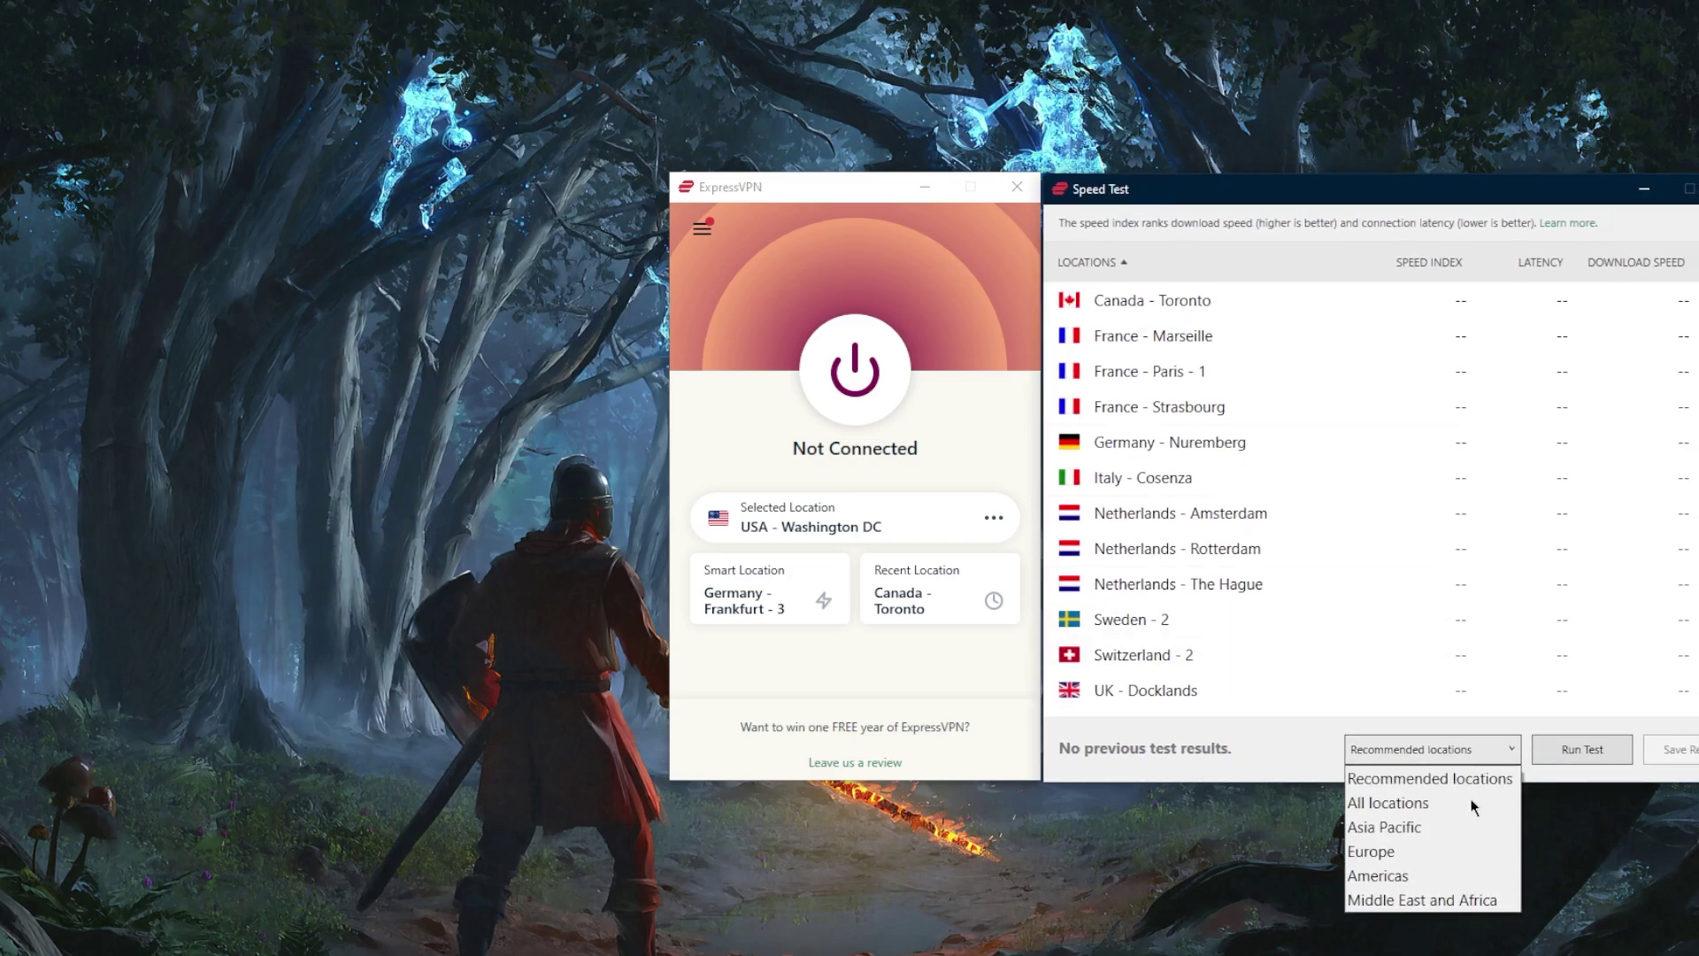
click(1395, 876)
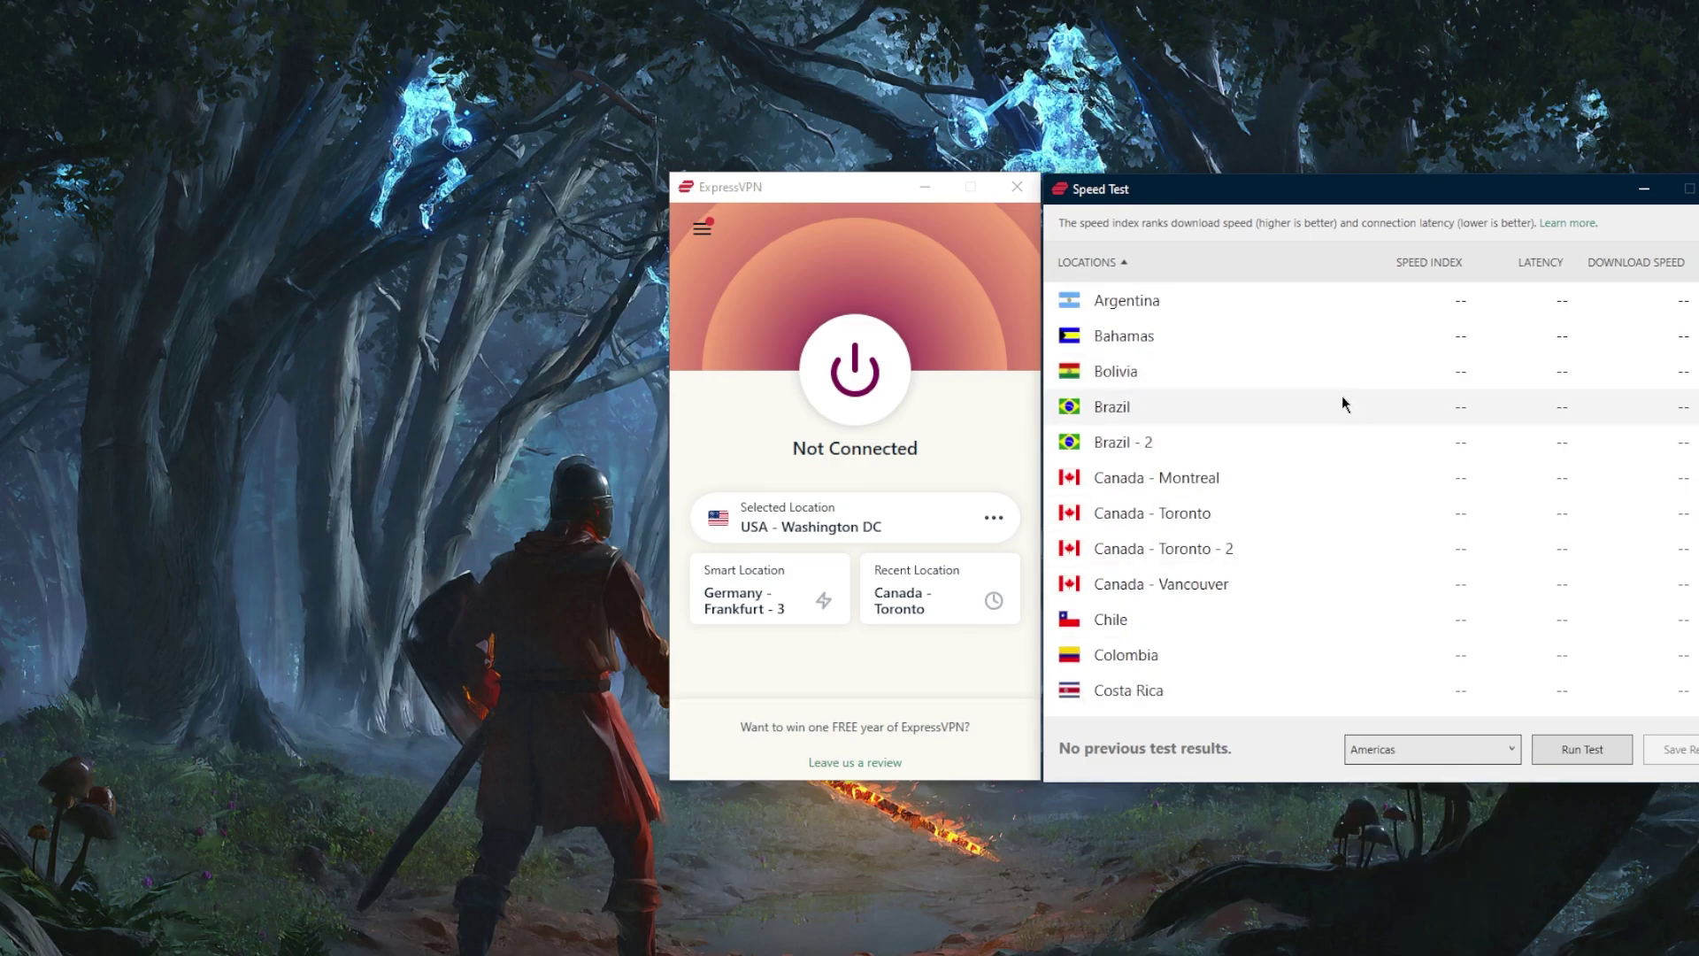
click(1456, 752)
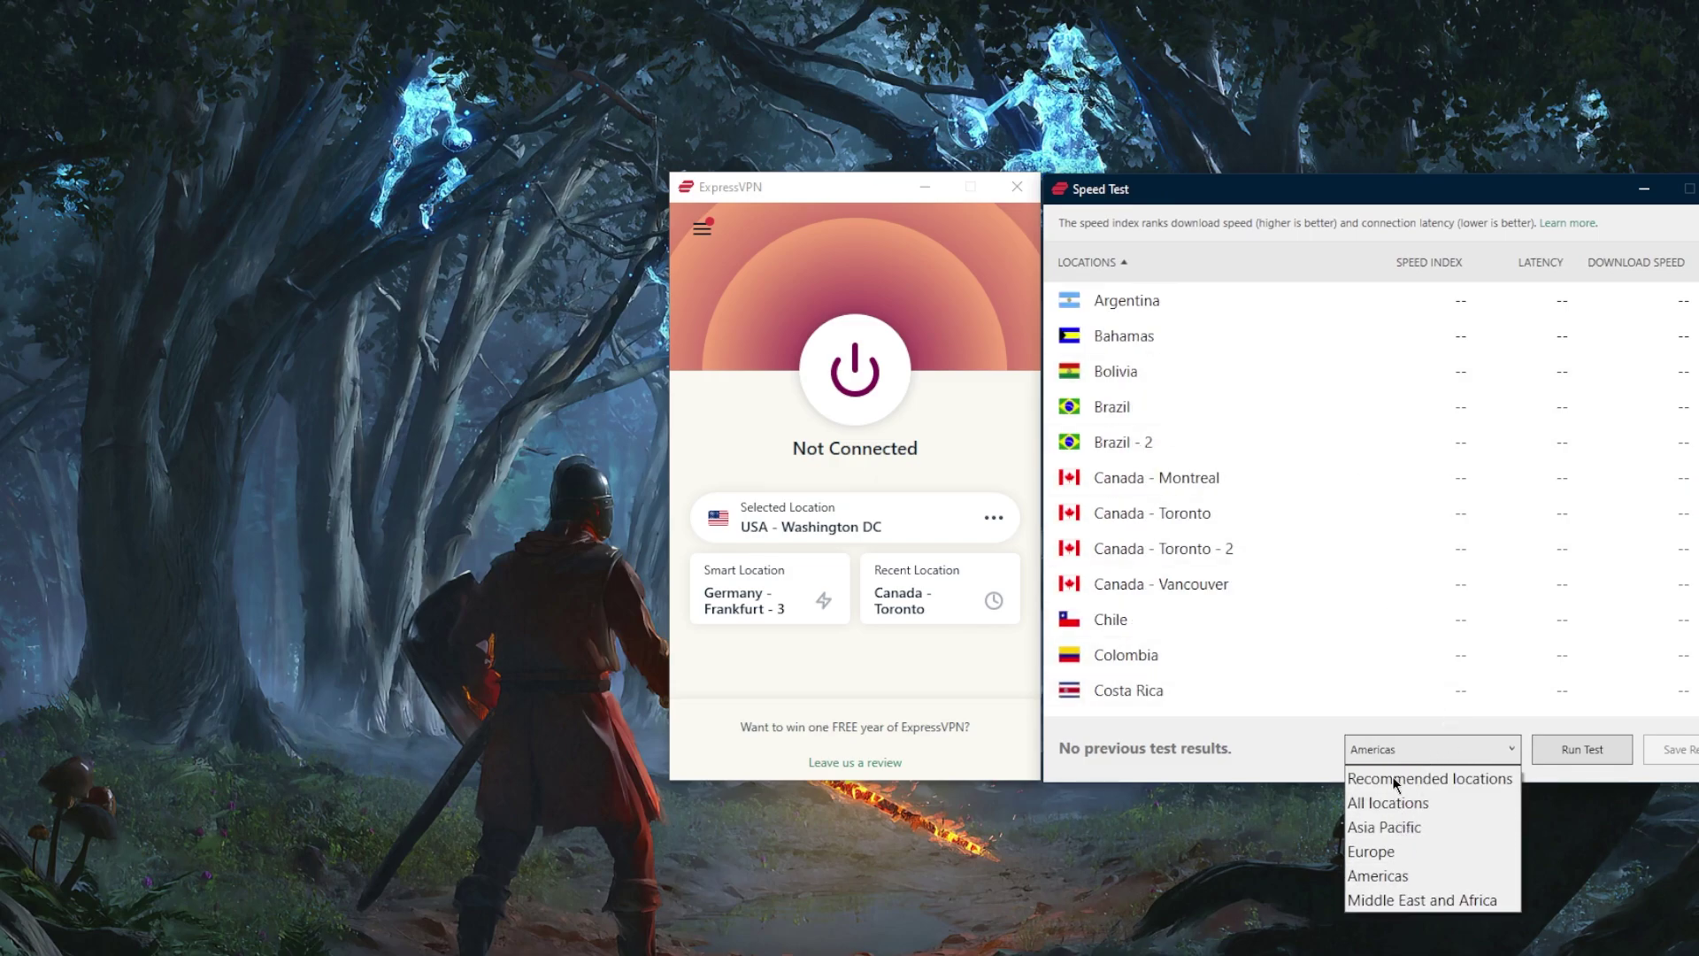
click(1567, 189)
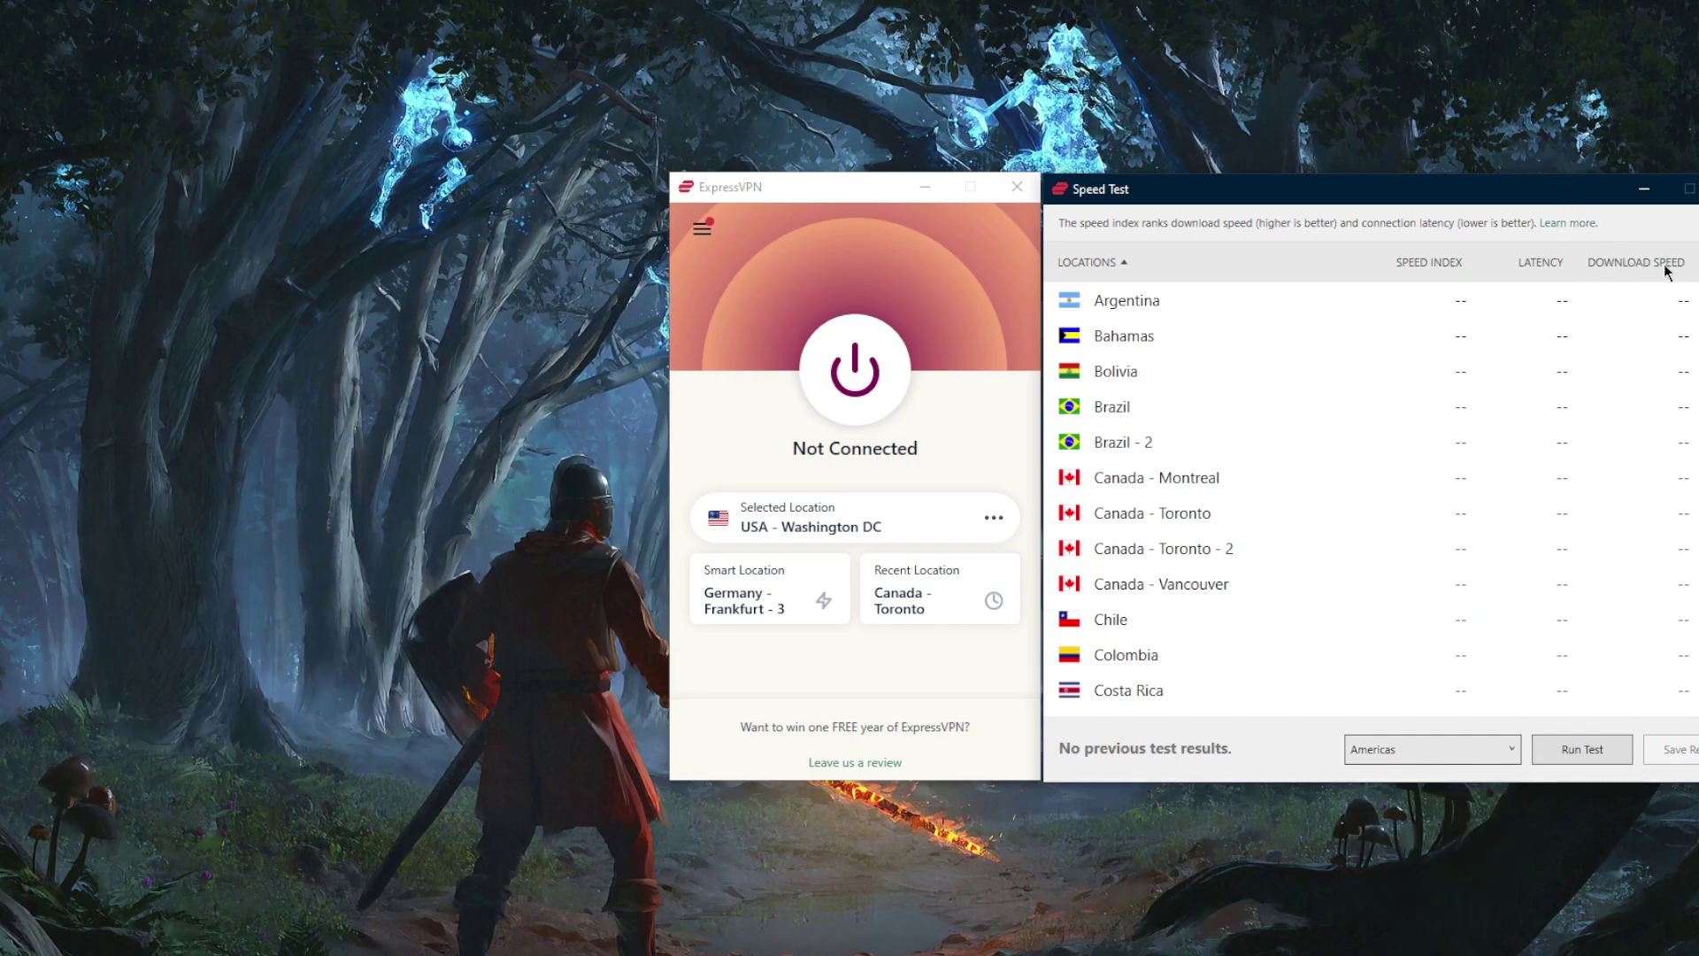
key(alt+F4)
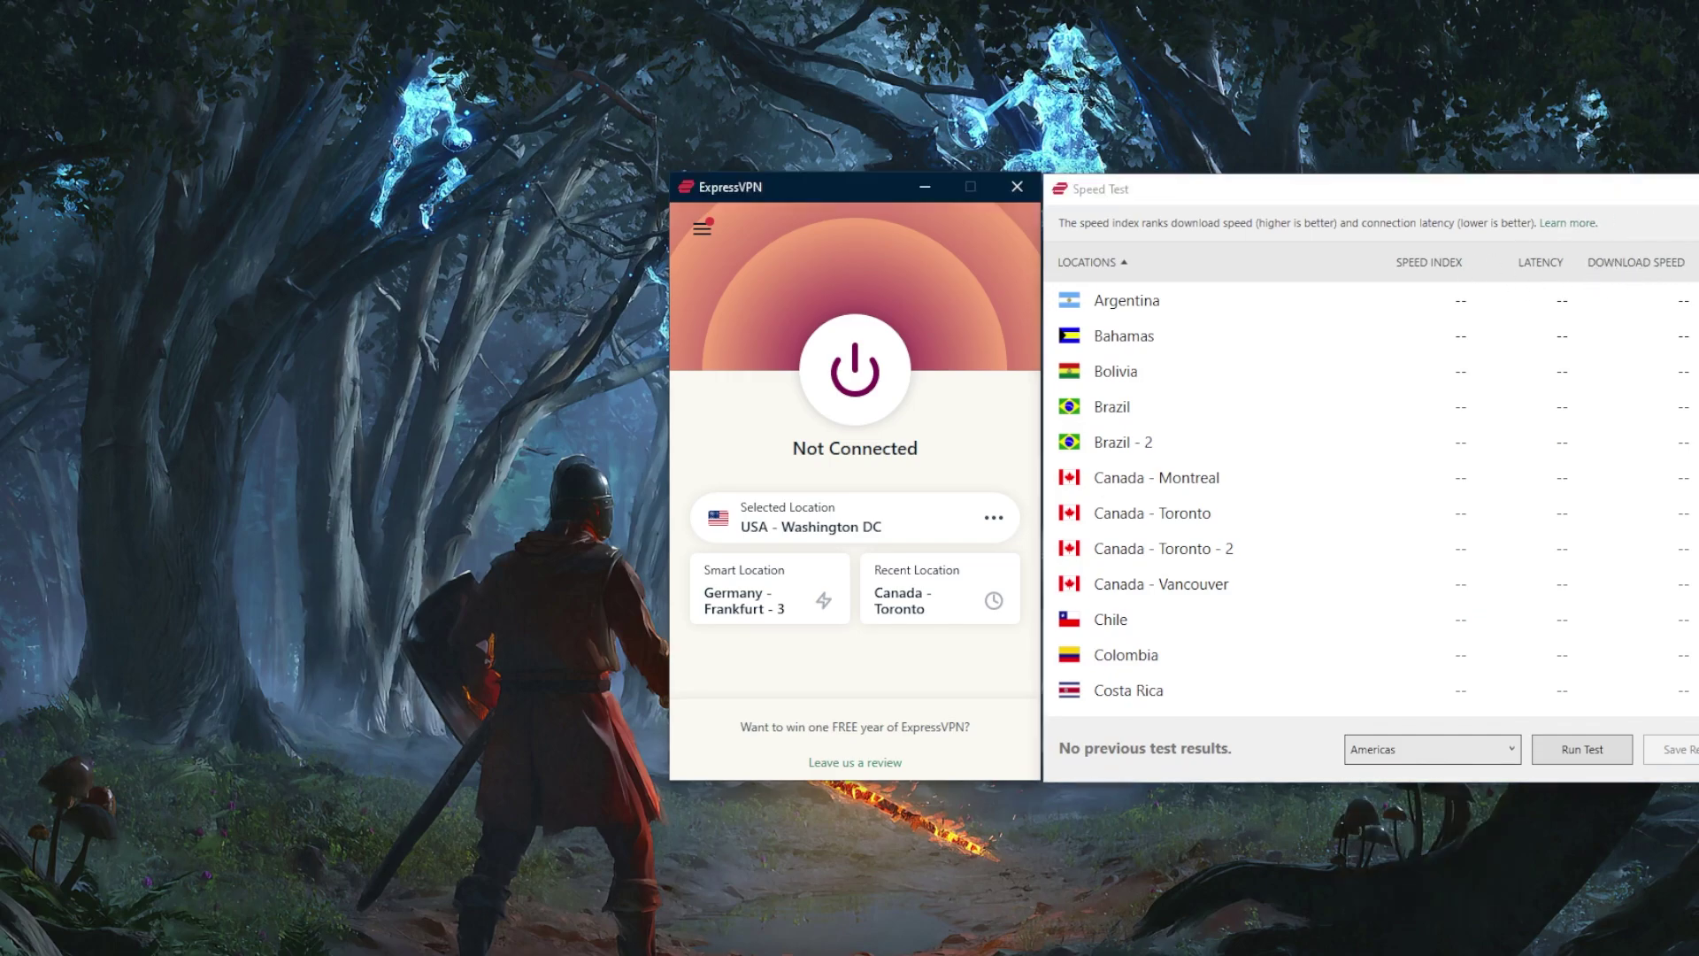
Step: In Options' General settings, turn off blocking traffic when the VPN drops
click(701, 229)
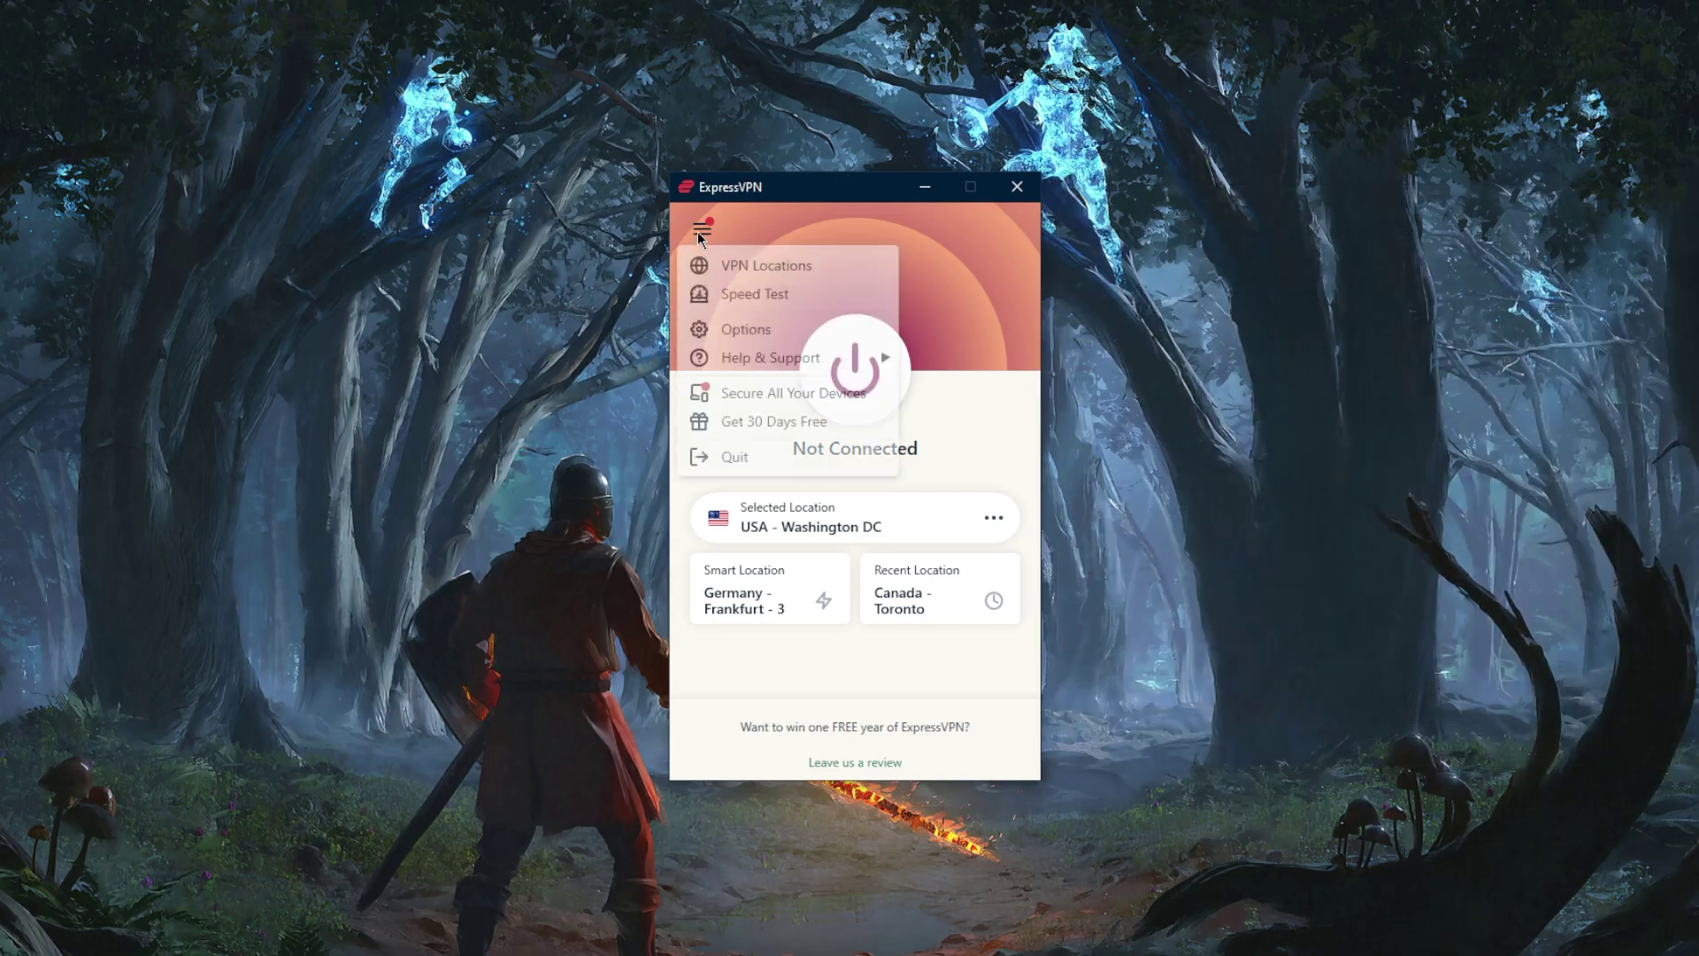
click(747, 330)
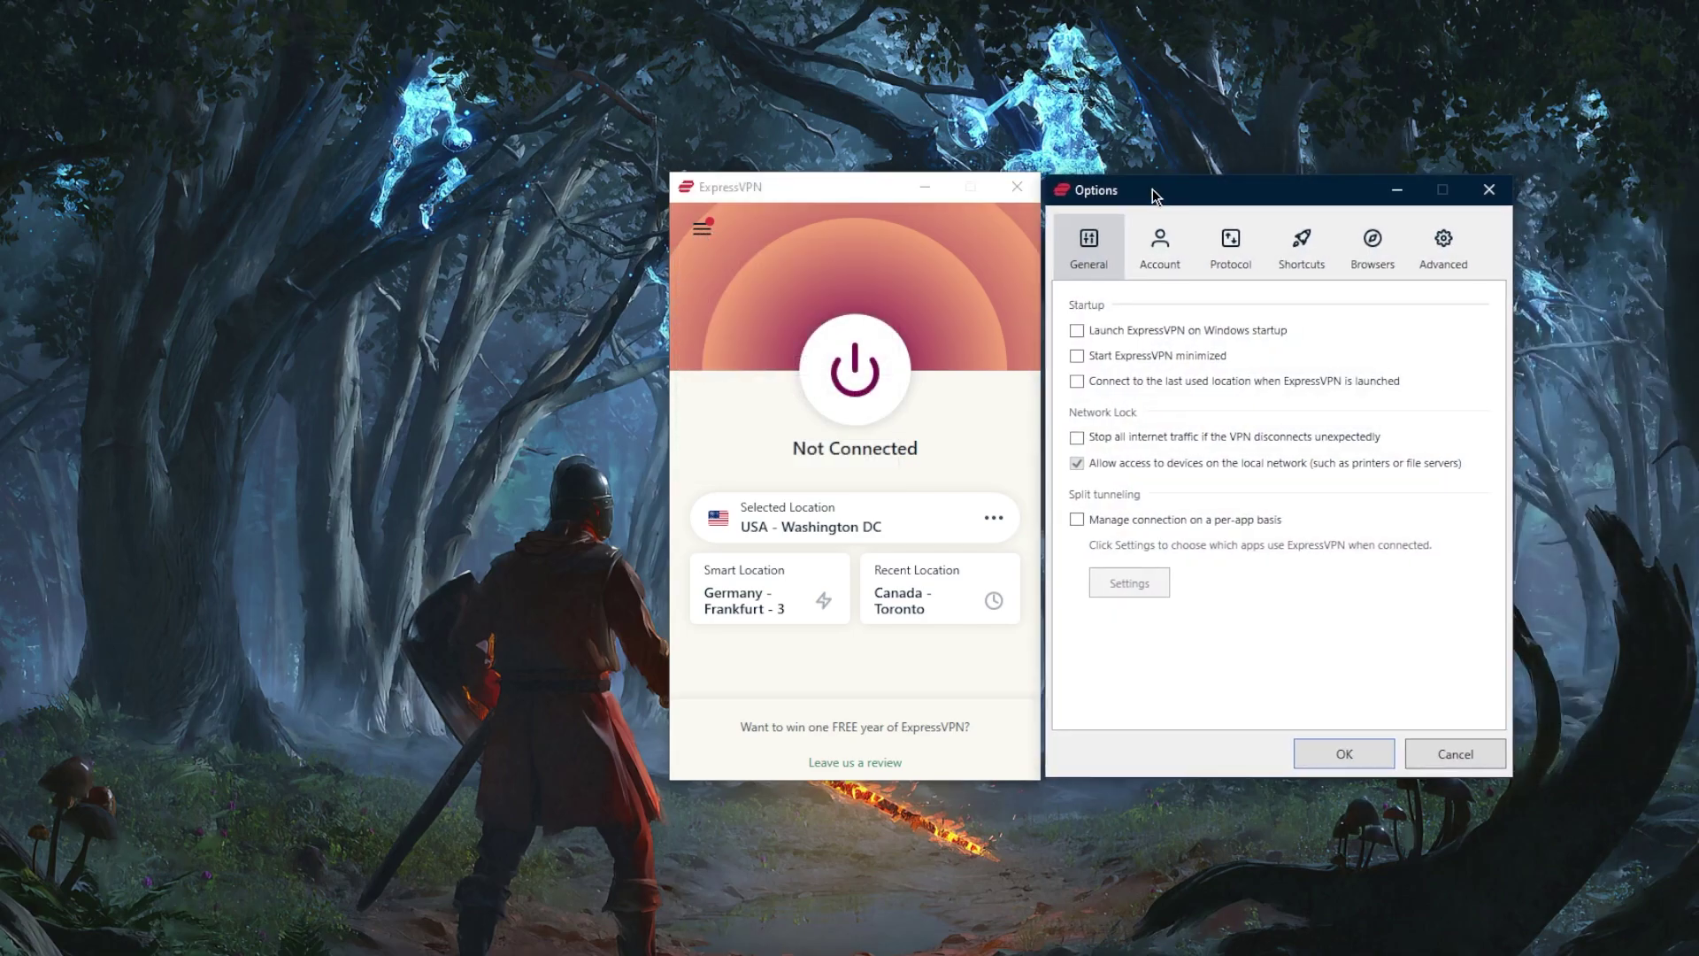
drag(1150, 188, 1149, 187)
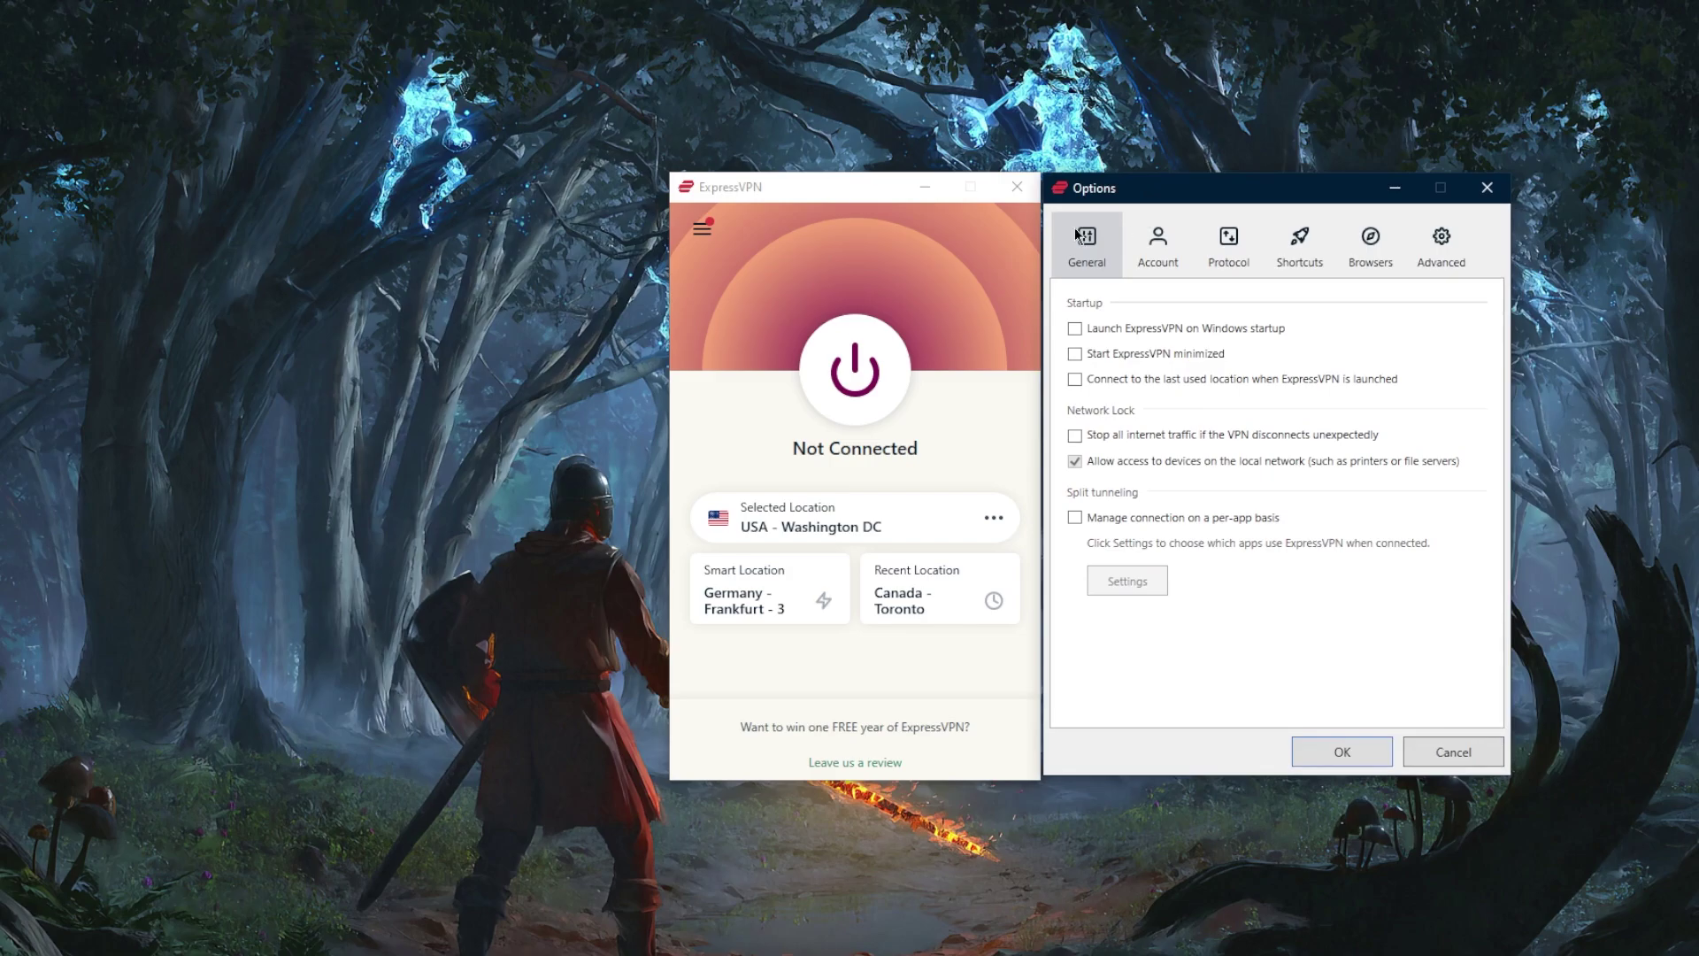
click(1229, 261)
click(1094, 258)
click(1079, 435)
Step: Enable per-app split tunneling keeping qBittorrent off the VPN, then view protocols with Lightway - UDP chosen
click(1075, 518)
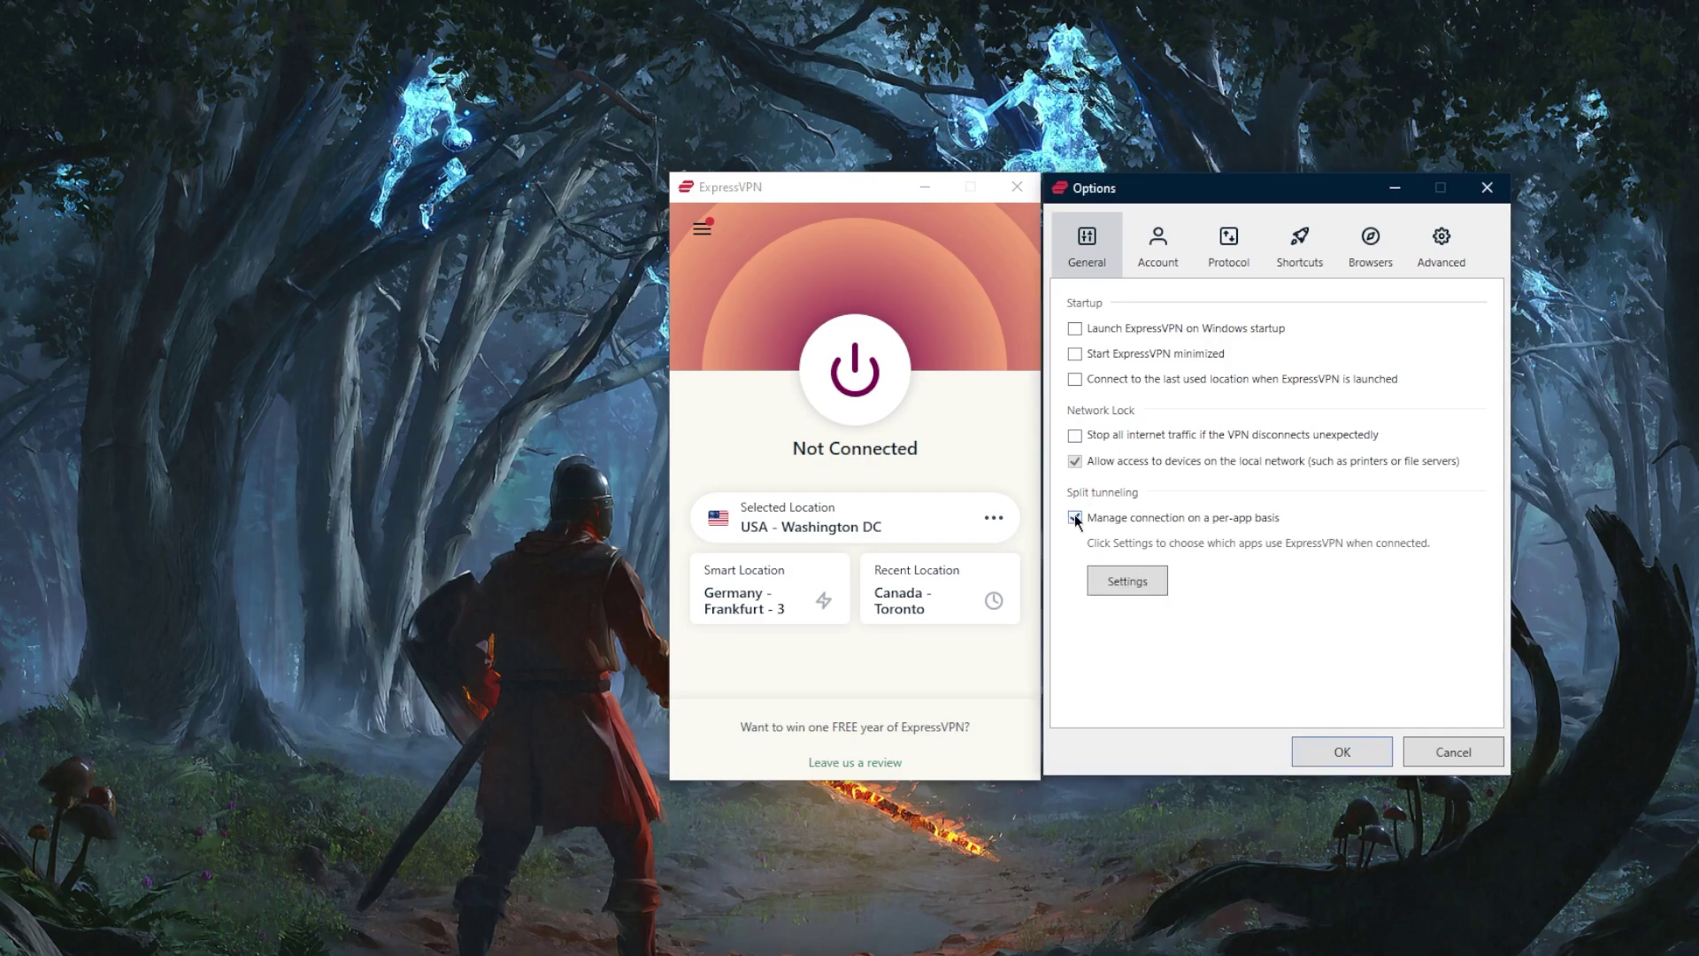
click(1137, 584)
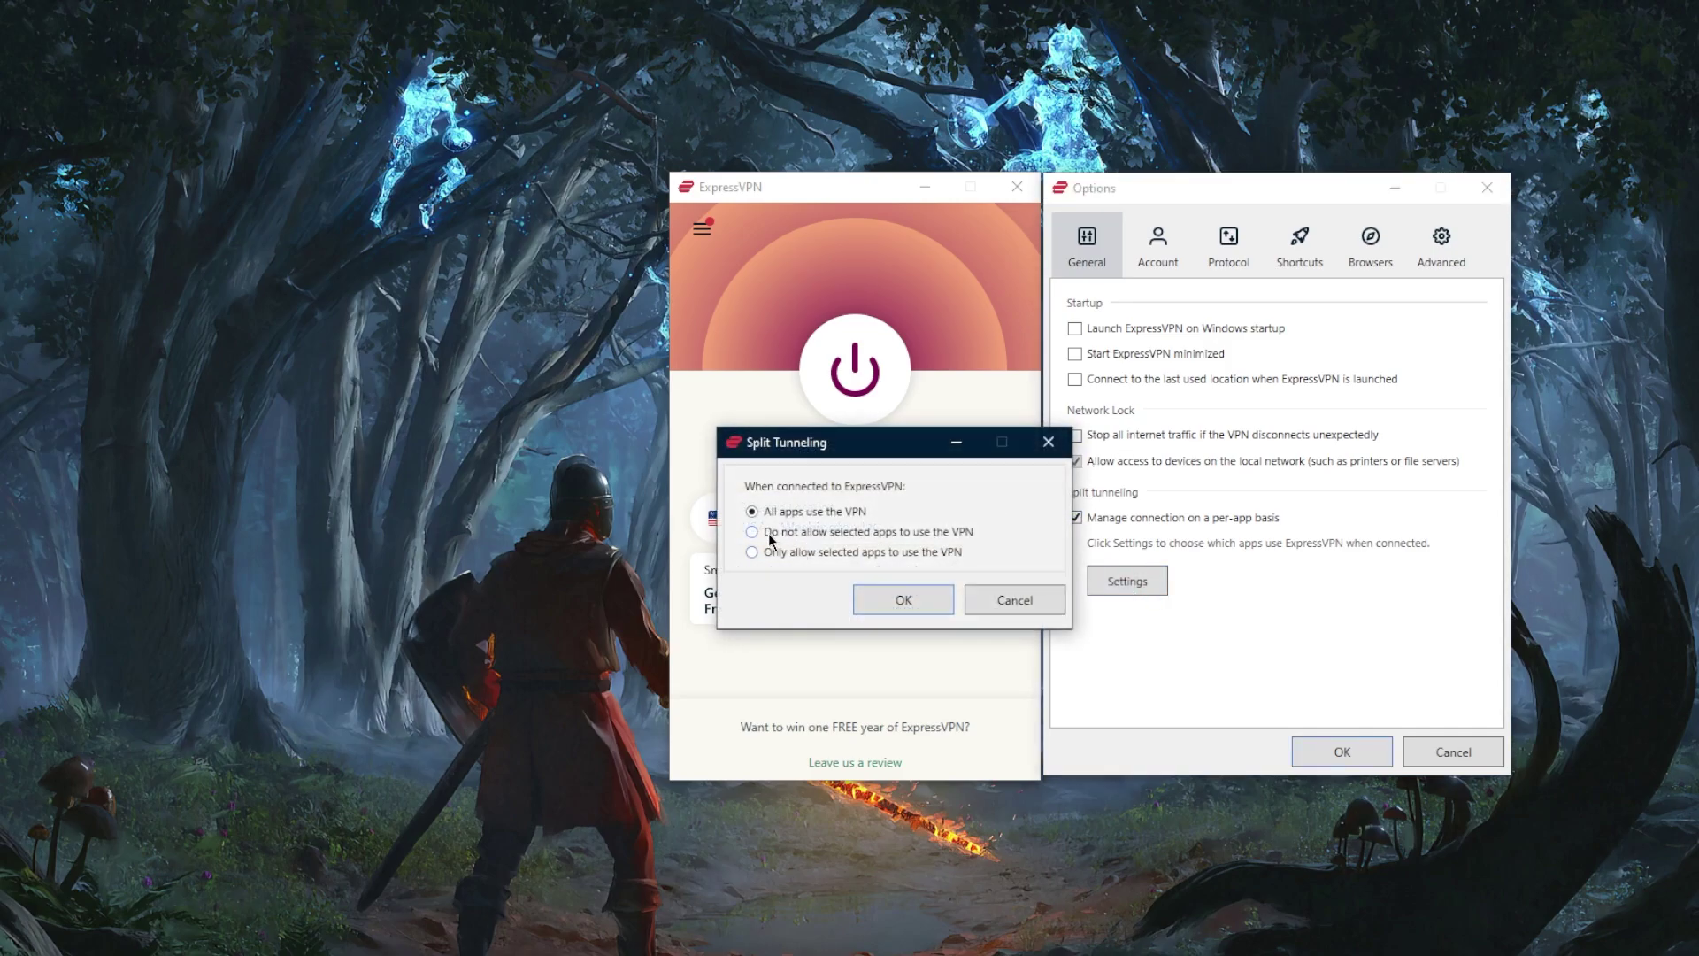
click(753, 553)
click(852, 593)
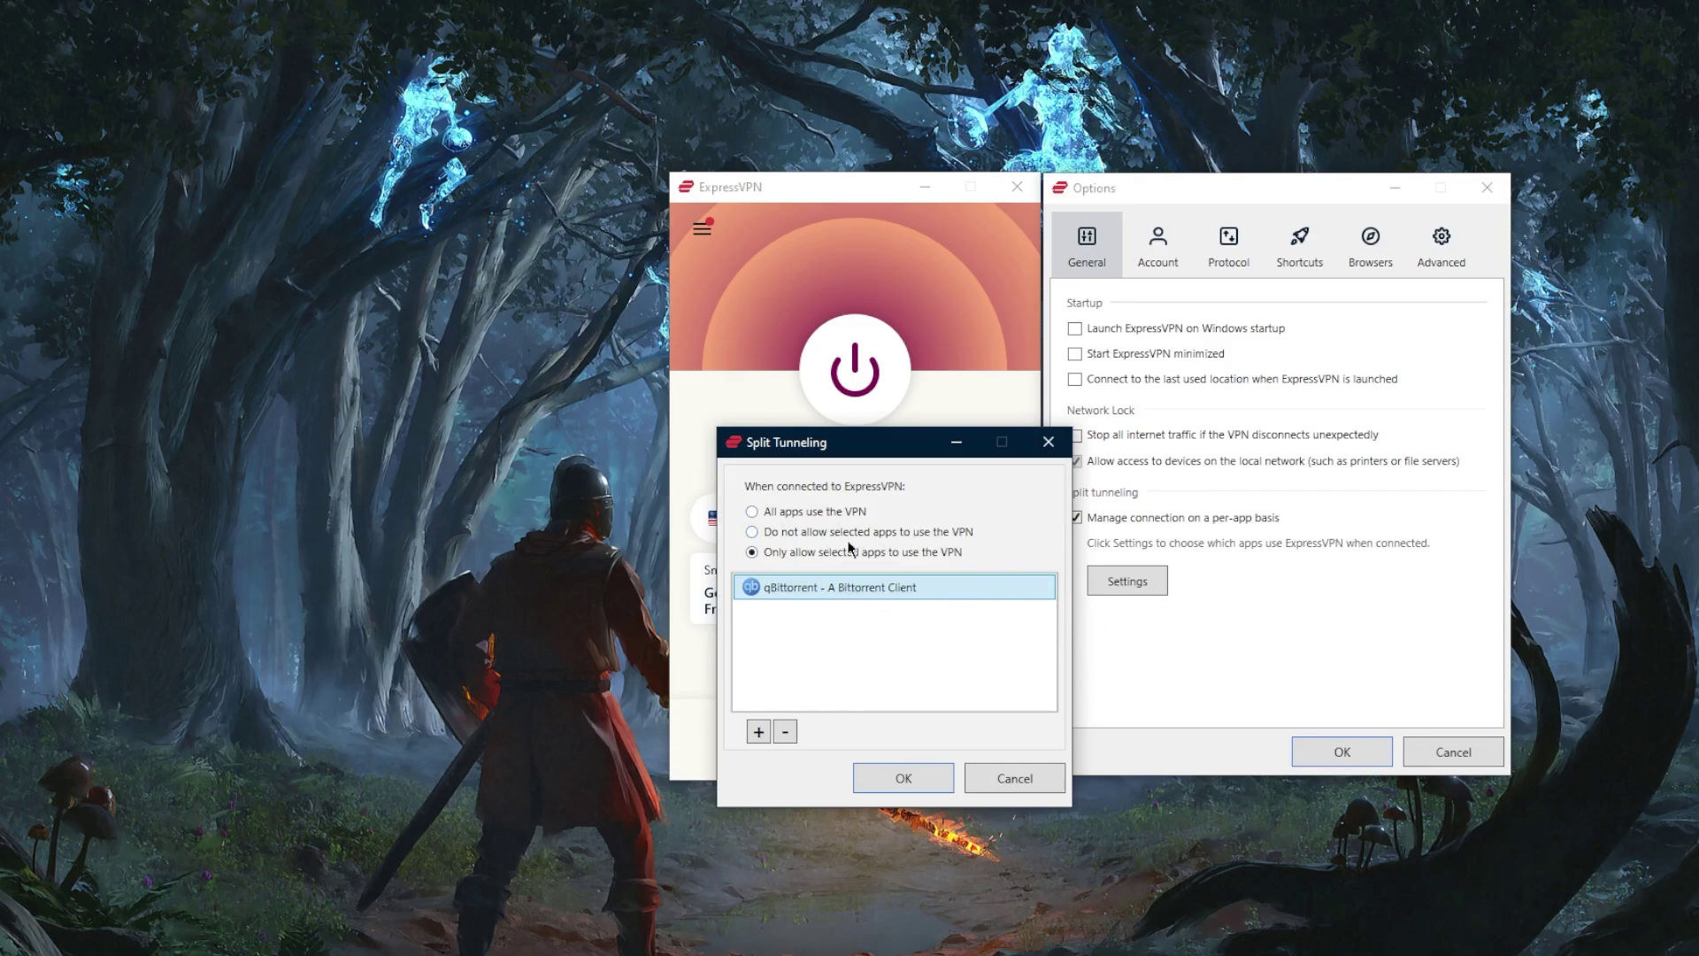
click(757, 532)
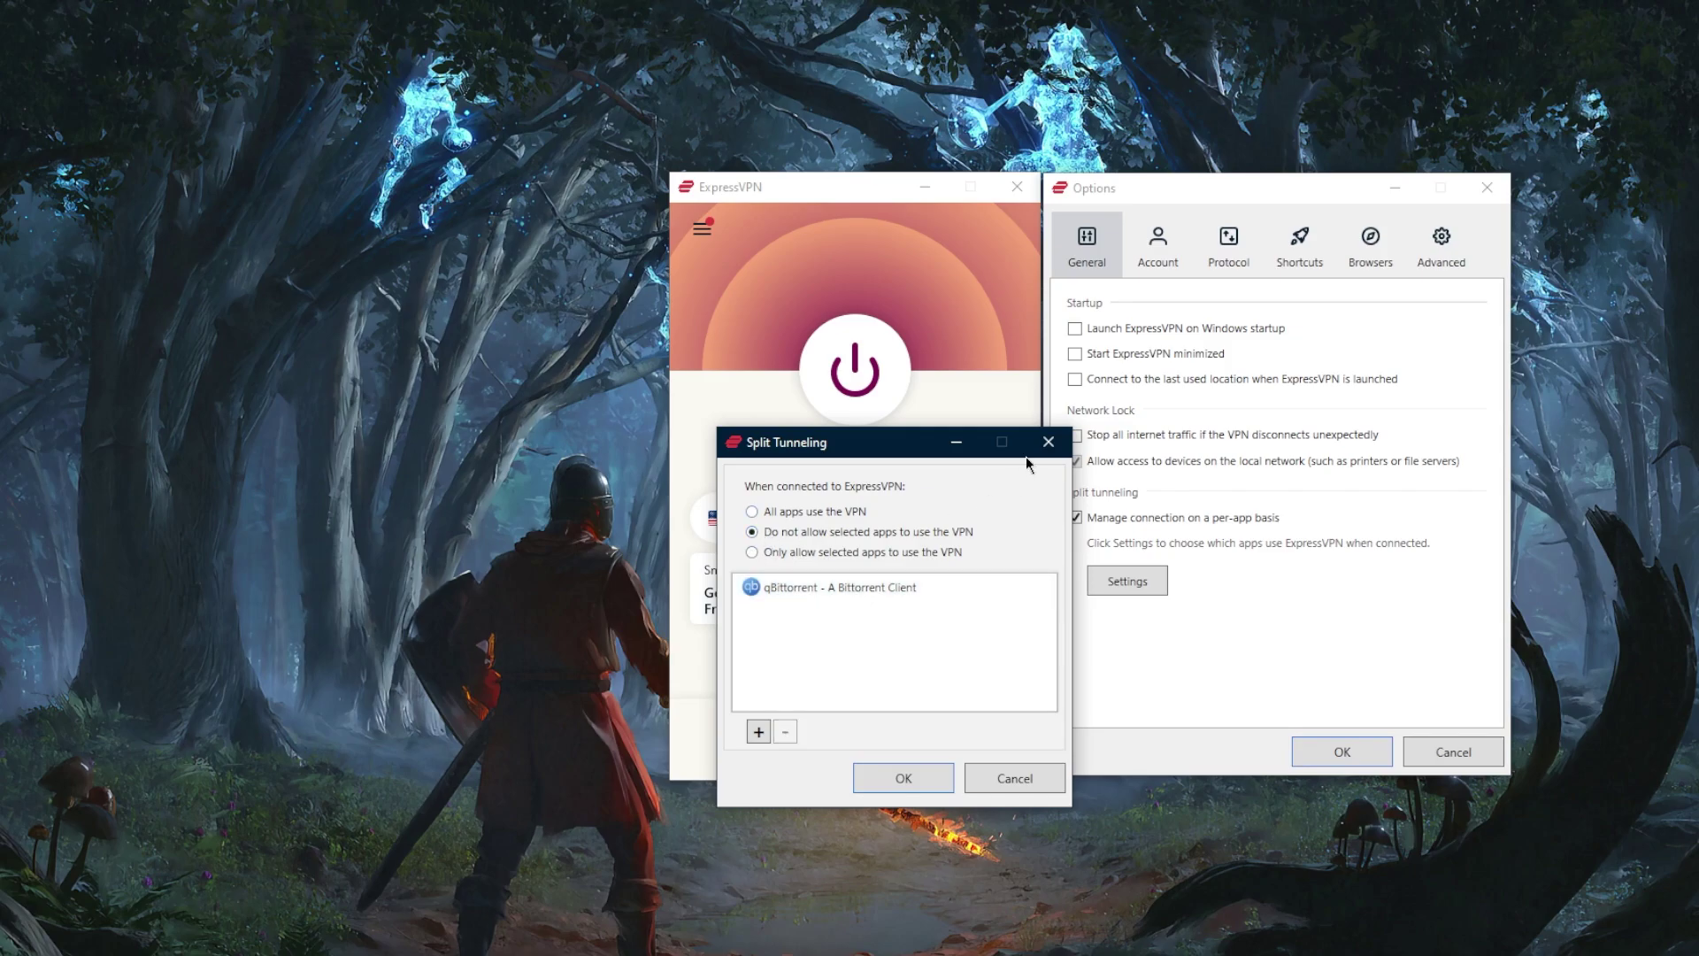
click(1048, 441)
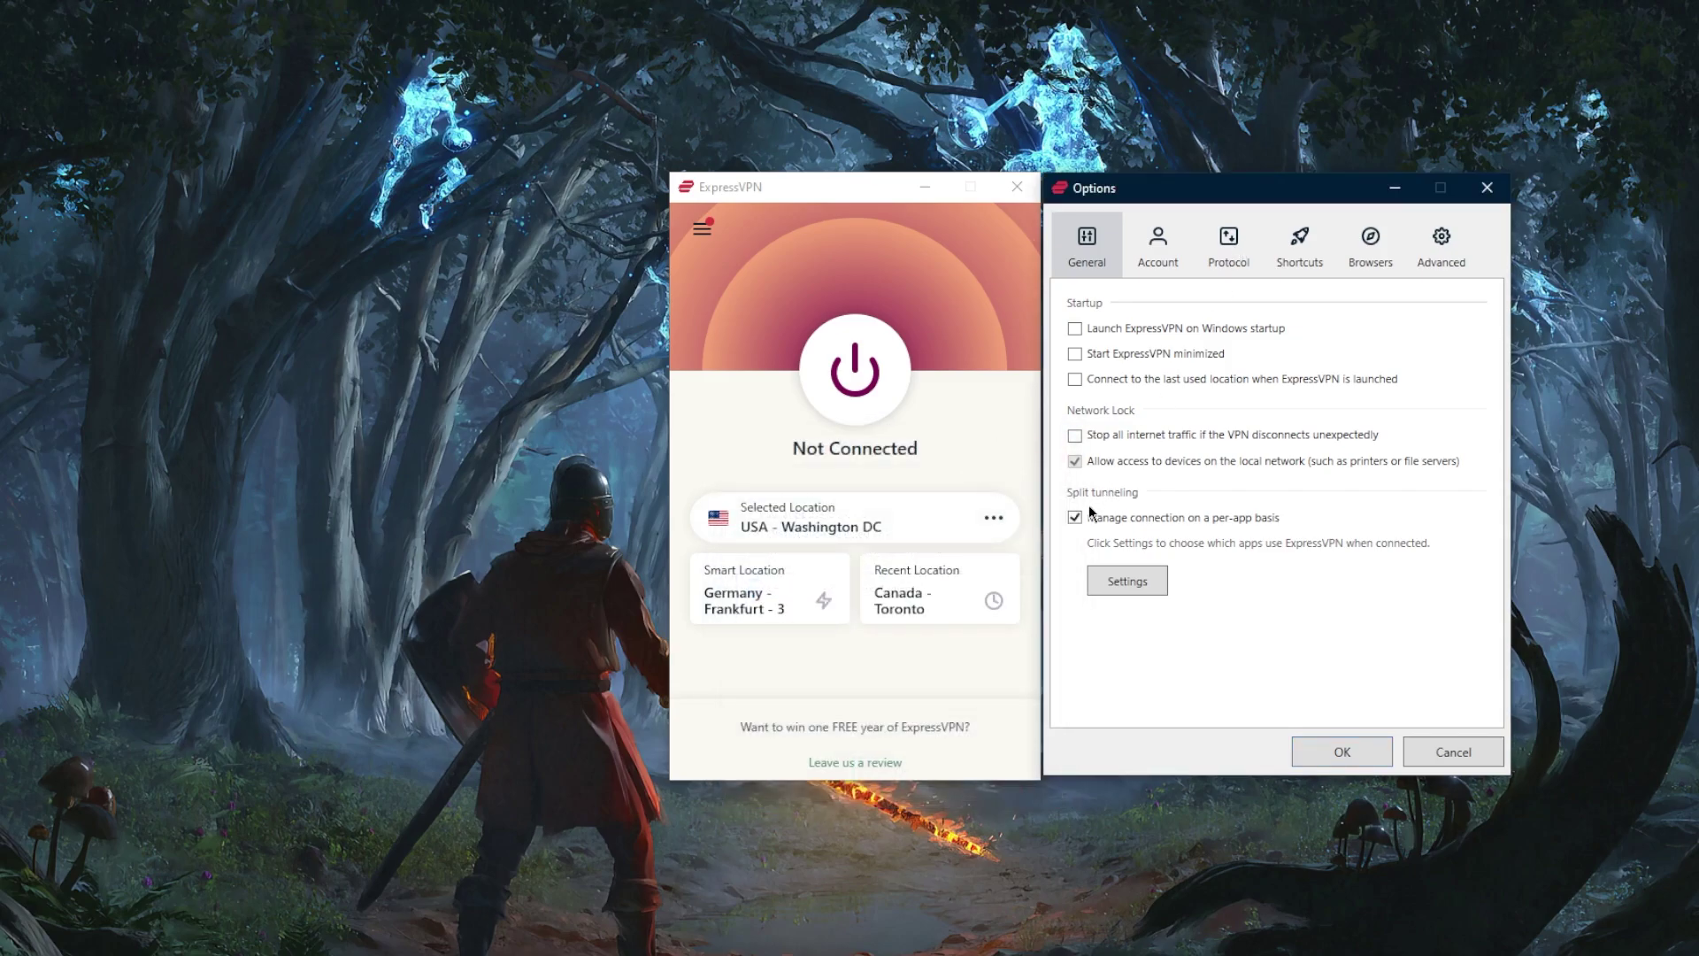
click(1230, 253)
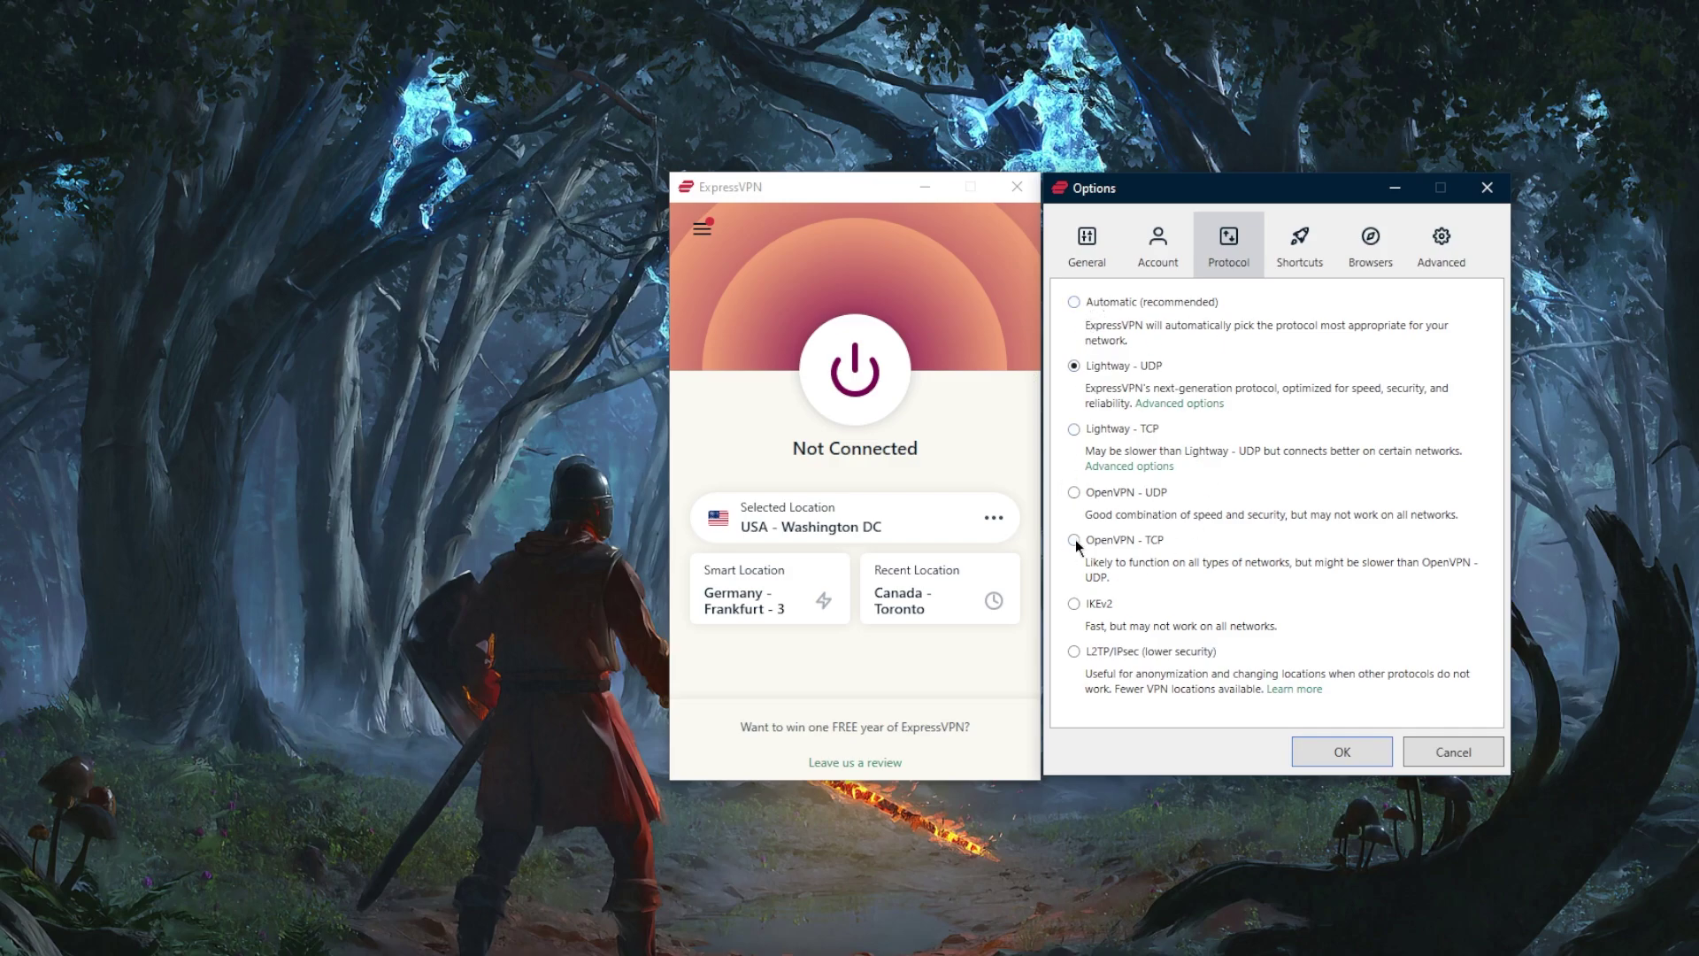
Step: Switch the Options window to the Shortcuts settings
key(ctrl+Tab)
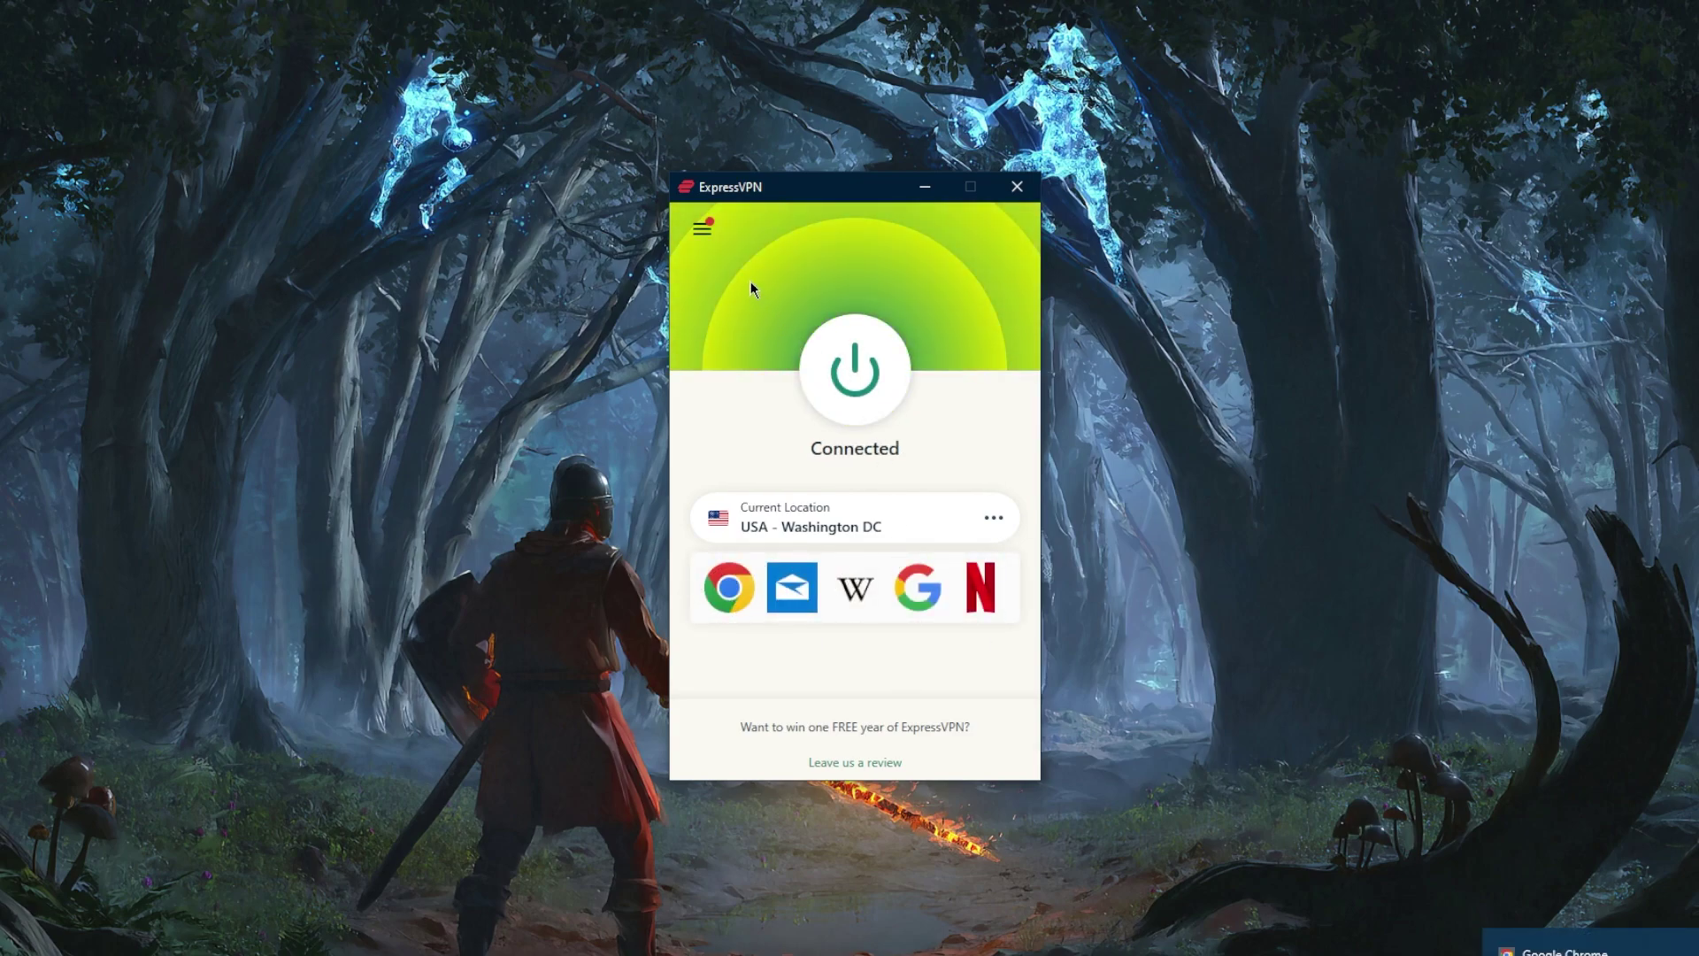
click(702, 229)
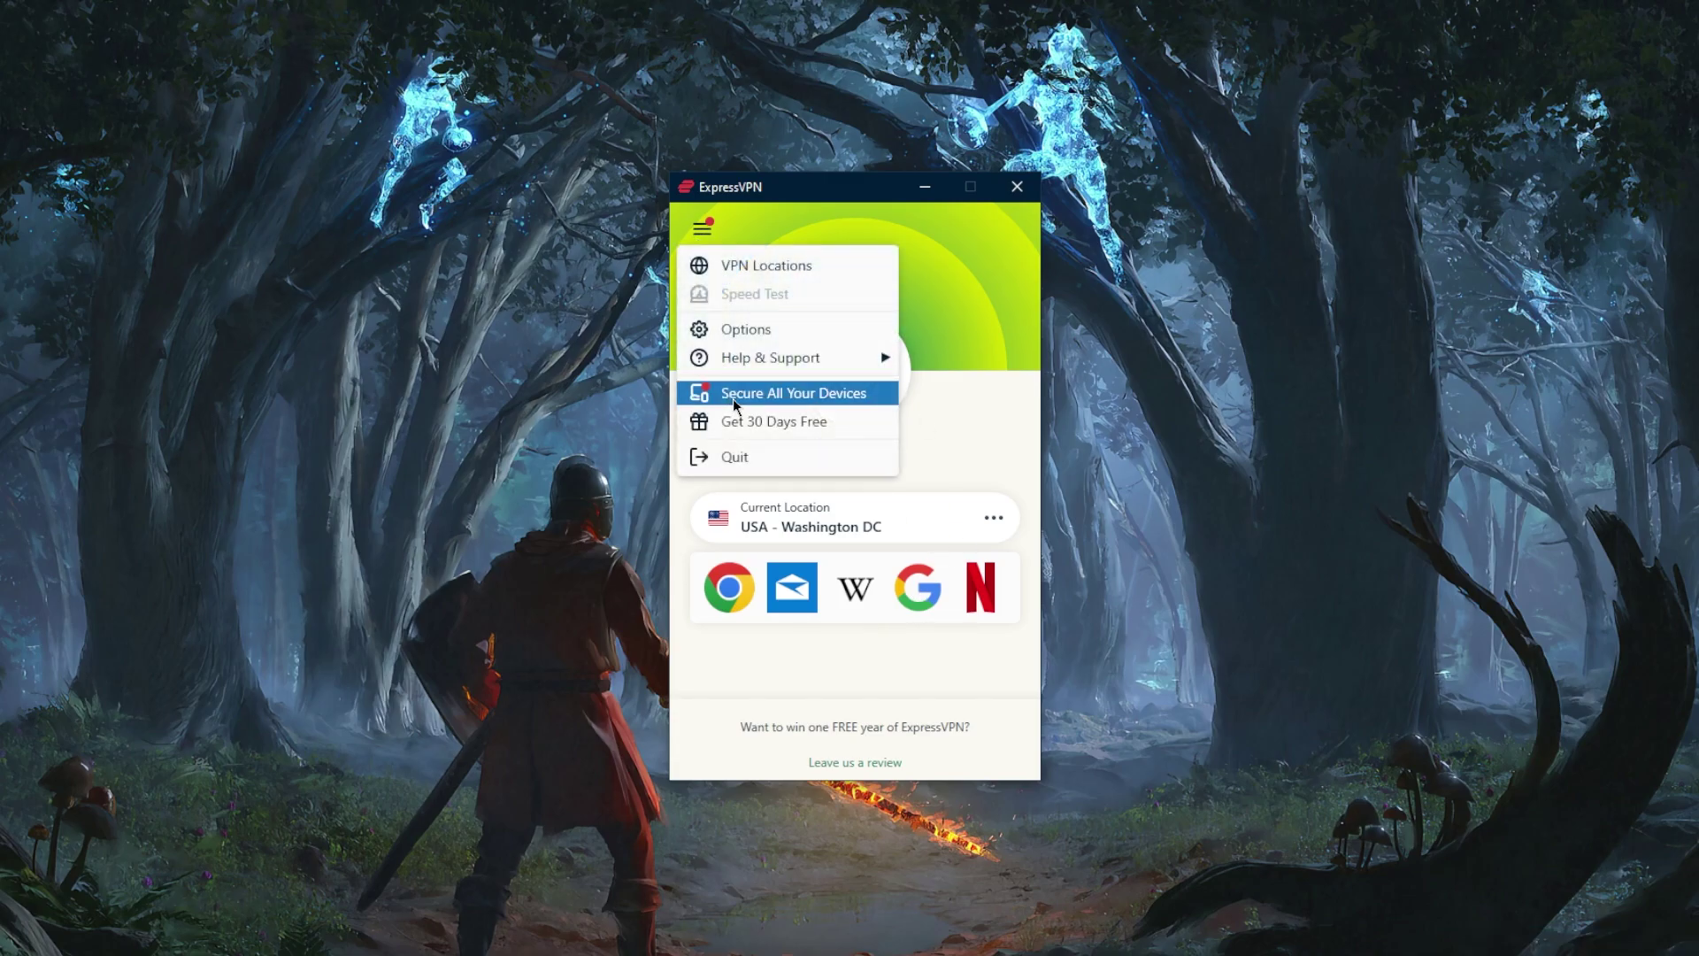
click(747, 331)
click(1382, 257)
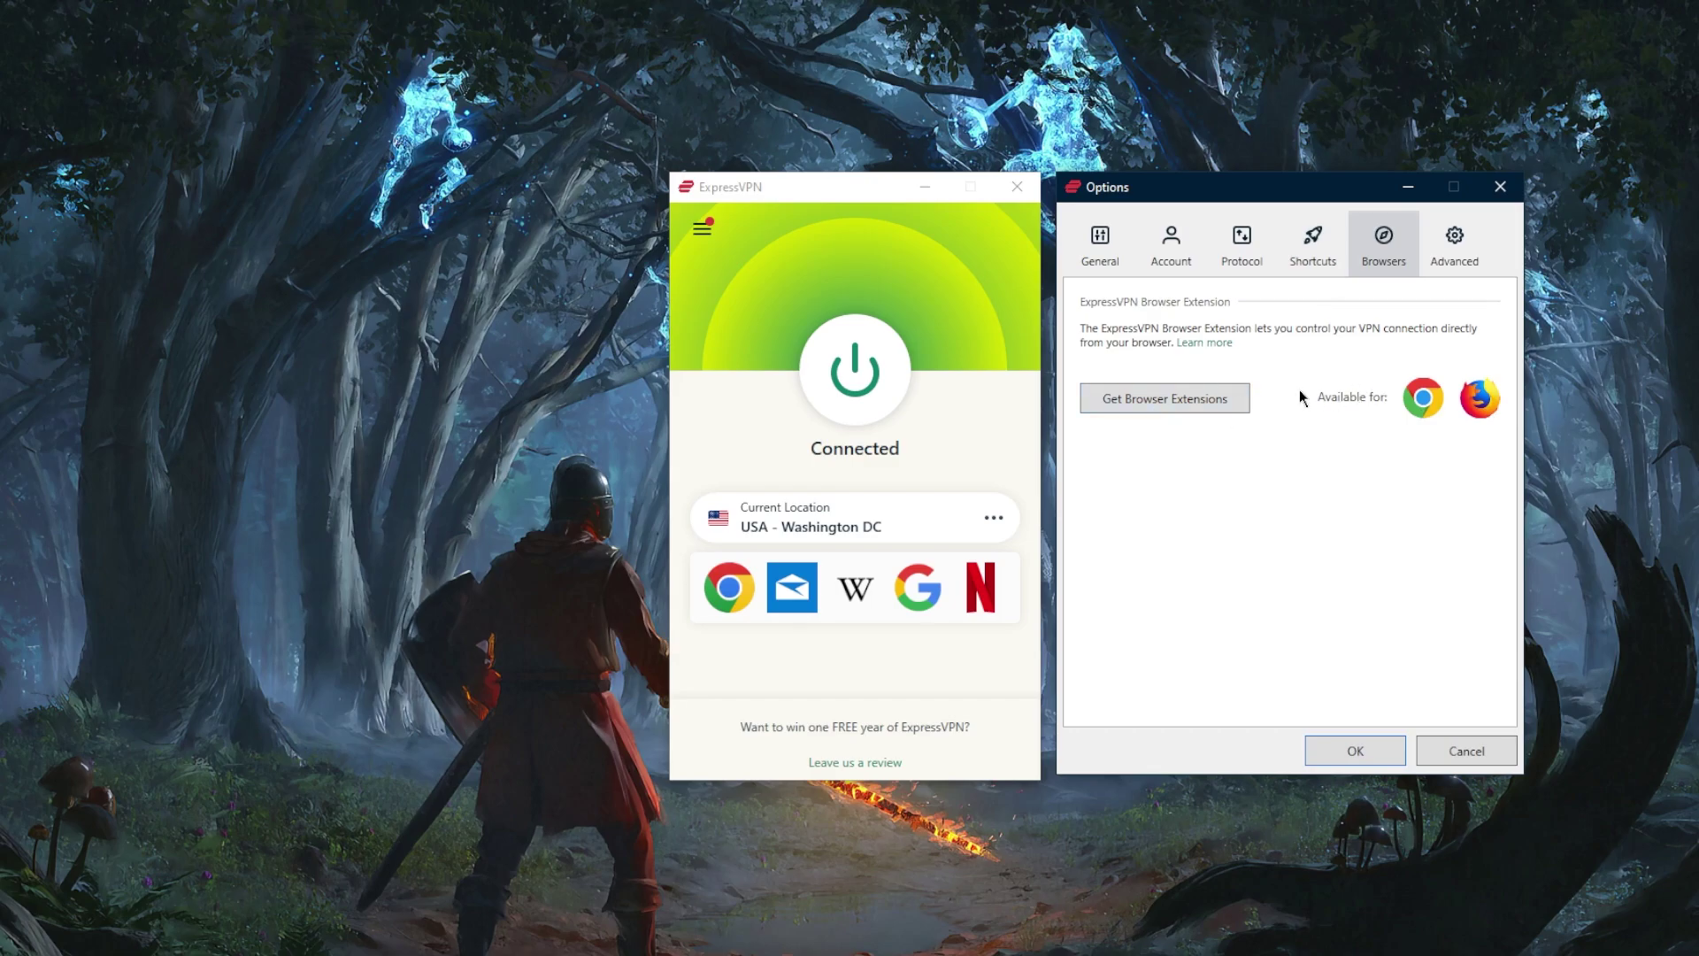
click(1449, 250)
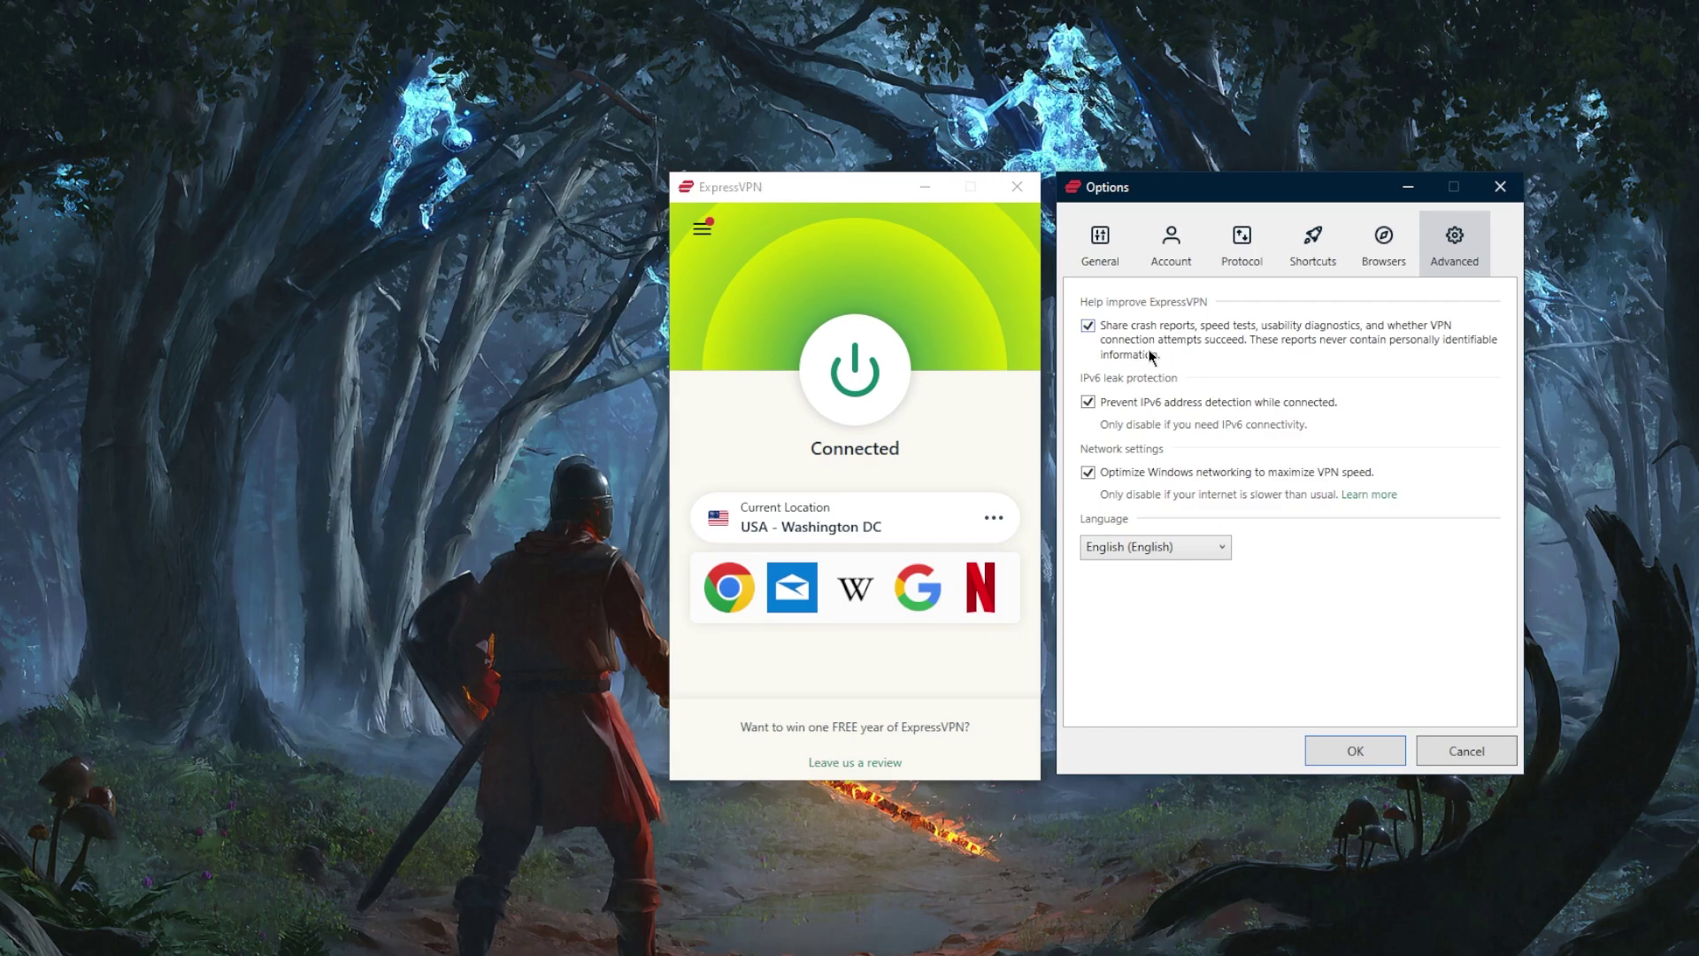
click(1117, 266)
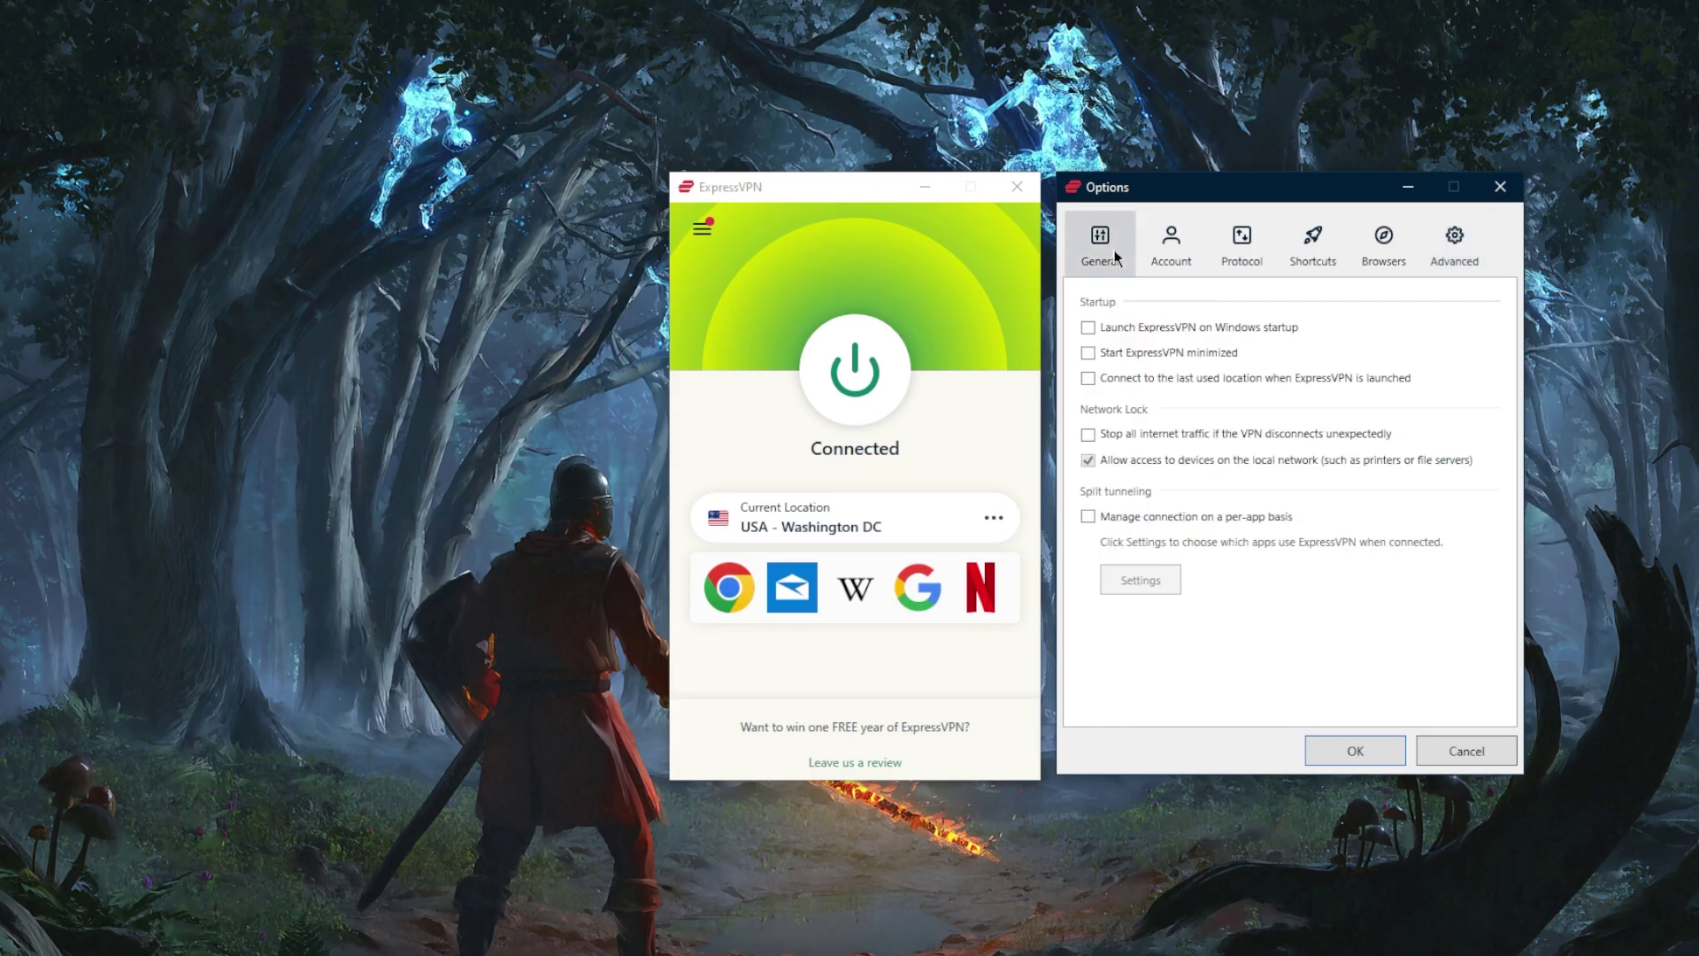
click(1501, 188)
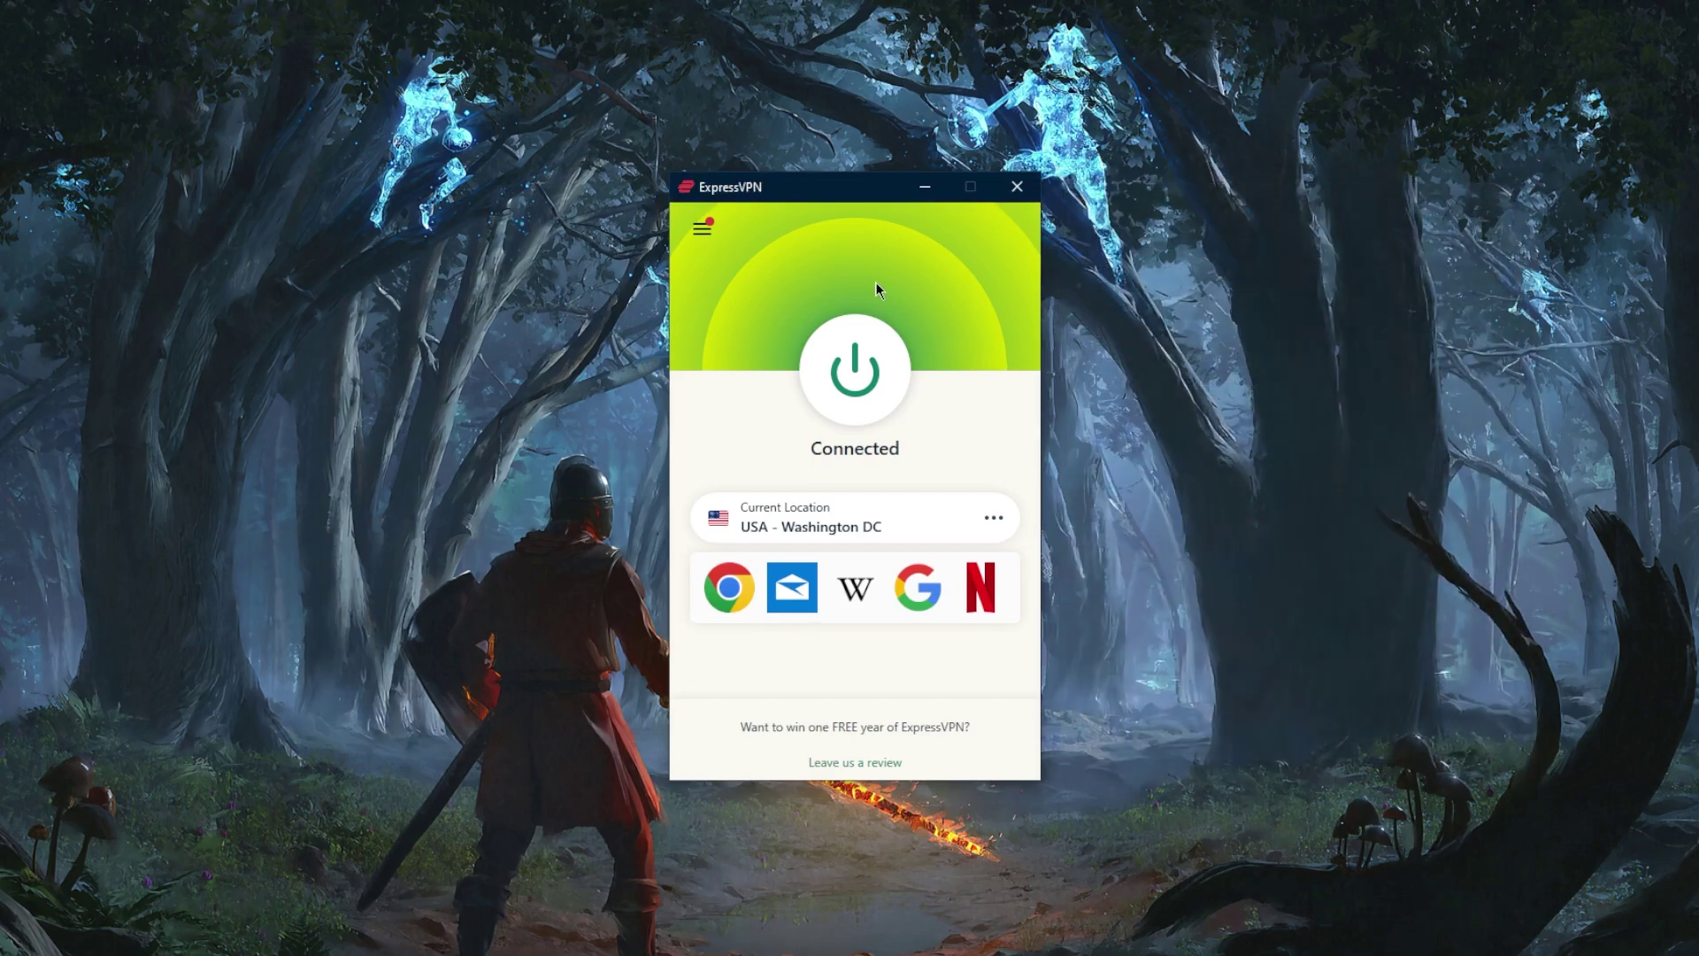
Step: Disconnect, then choose France from the Europe locations to connect to France - Marseille
click(845, 349)
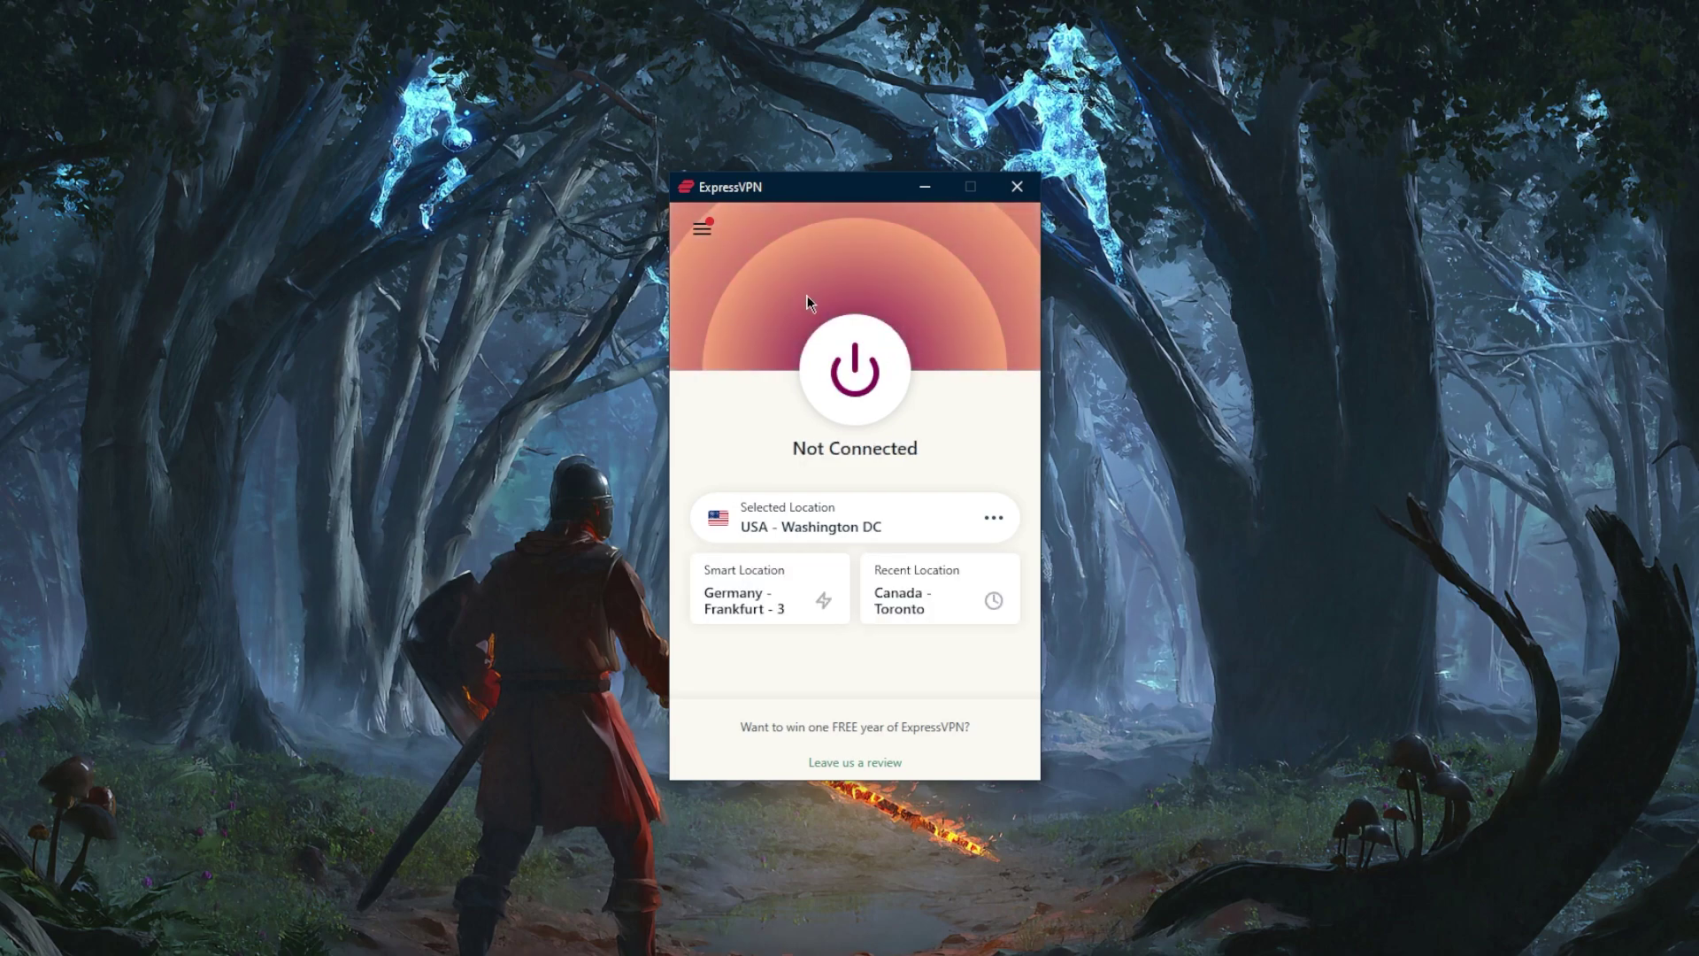
click(703, 230)
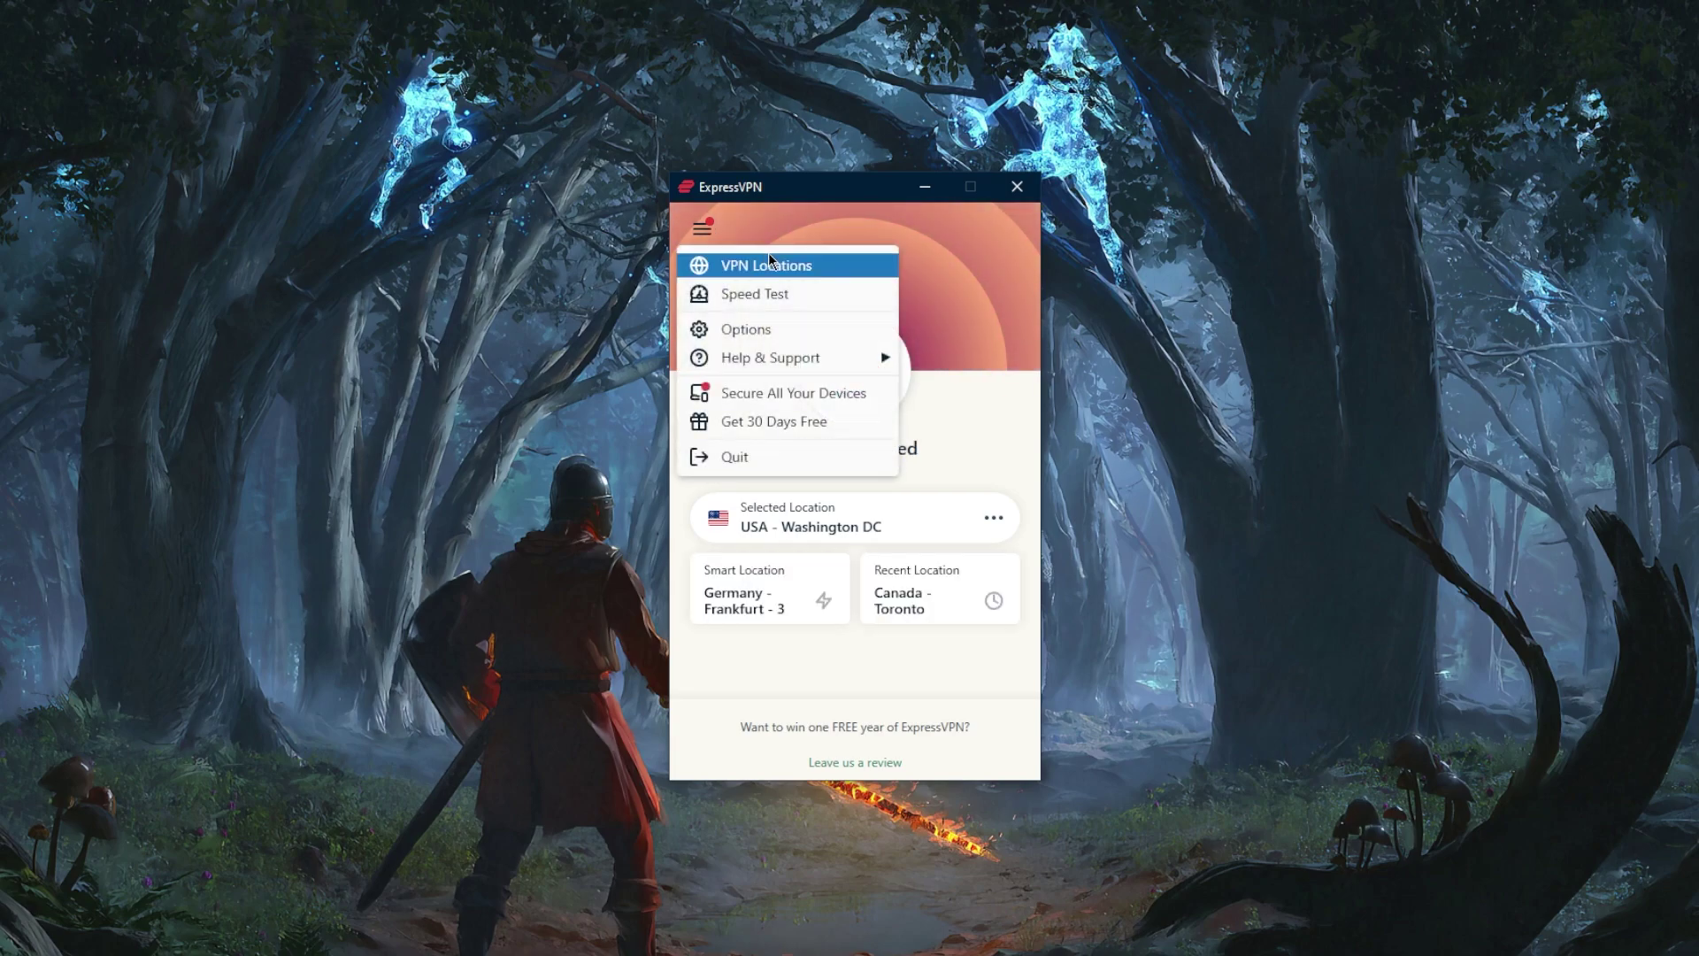
click(772, 263)
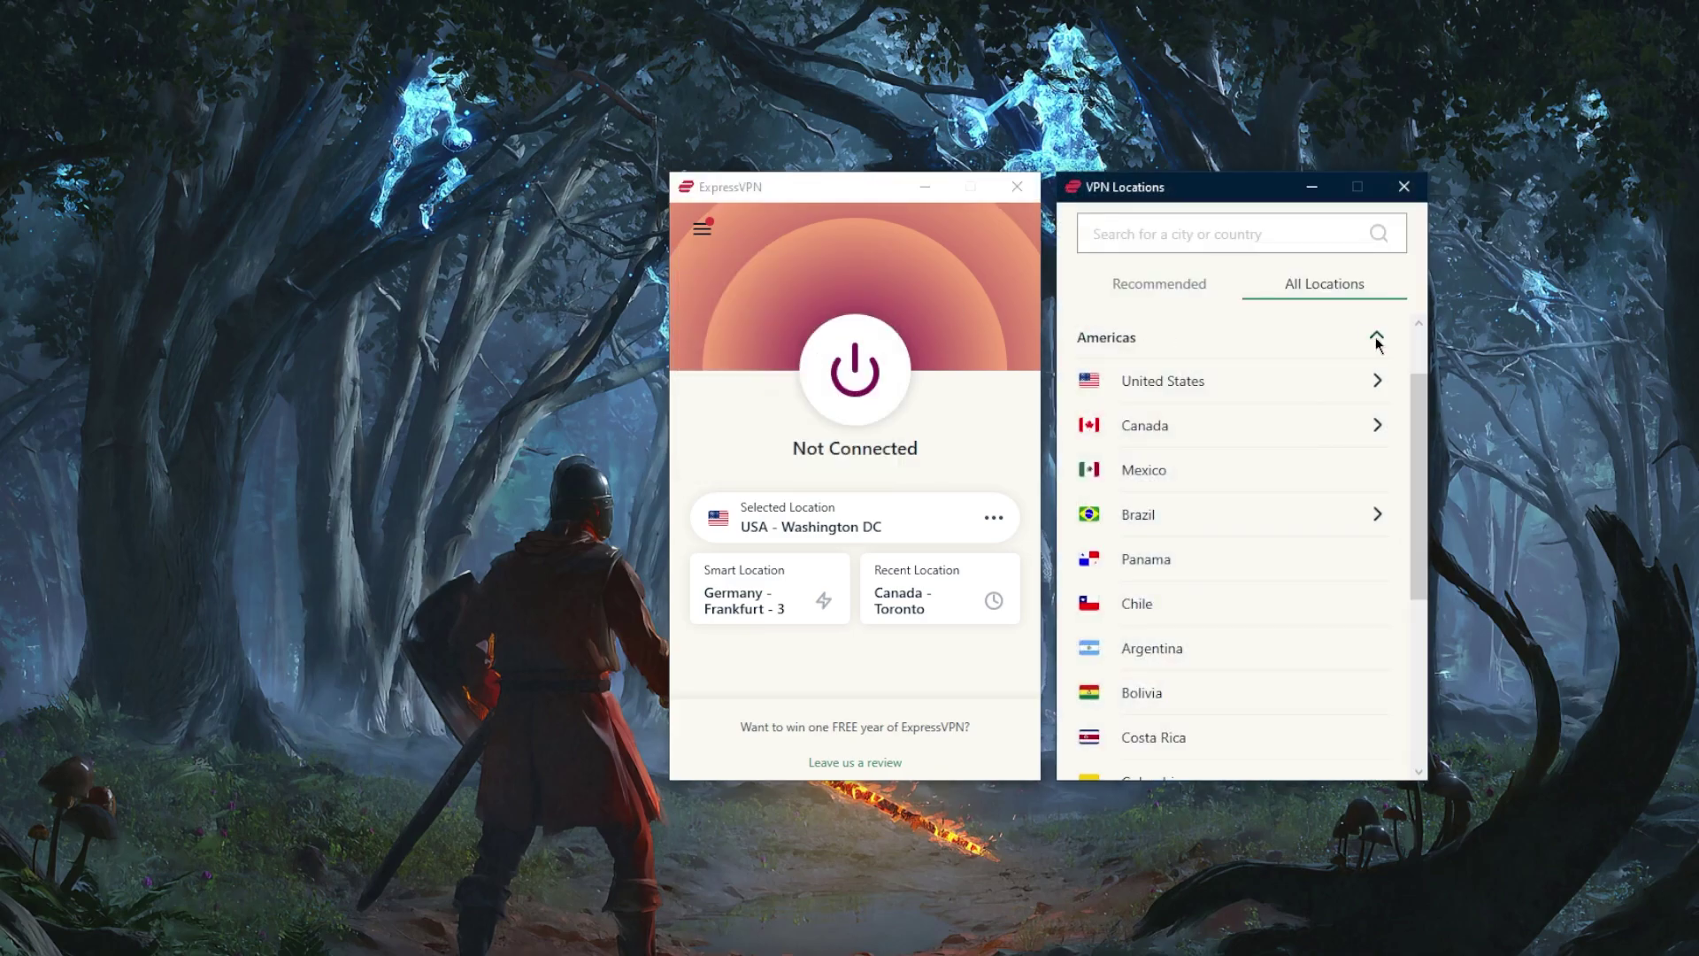
click(1377, 336)
click(1393, 383)
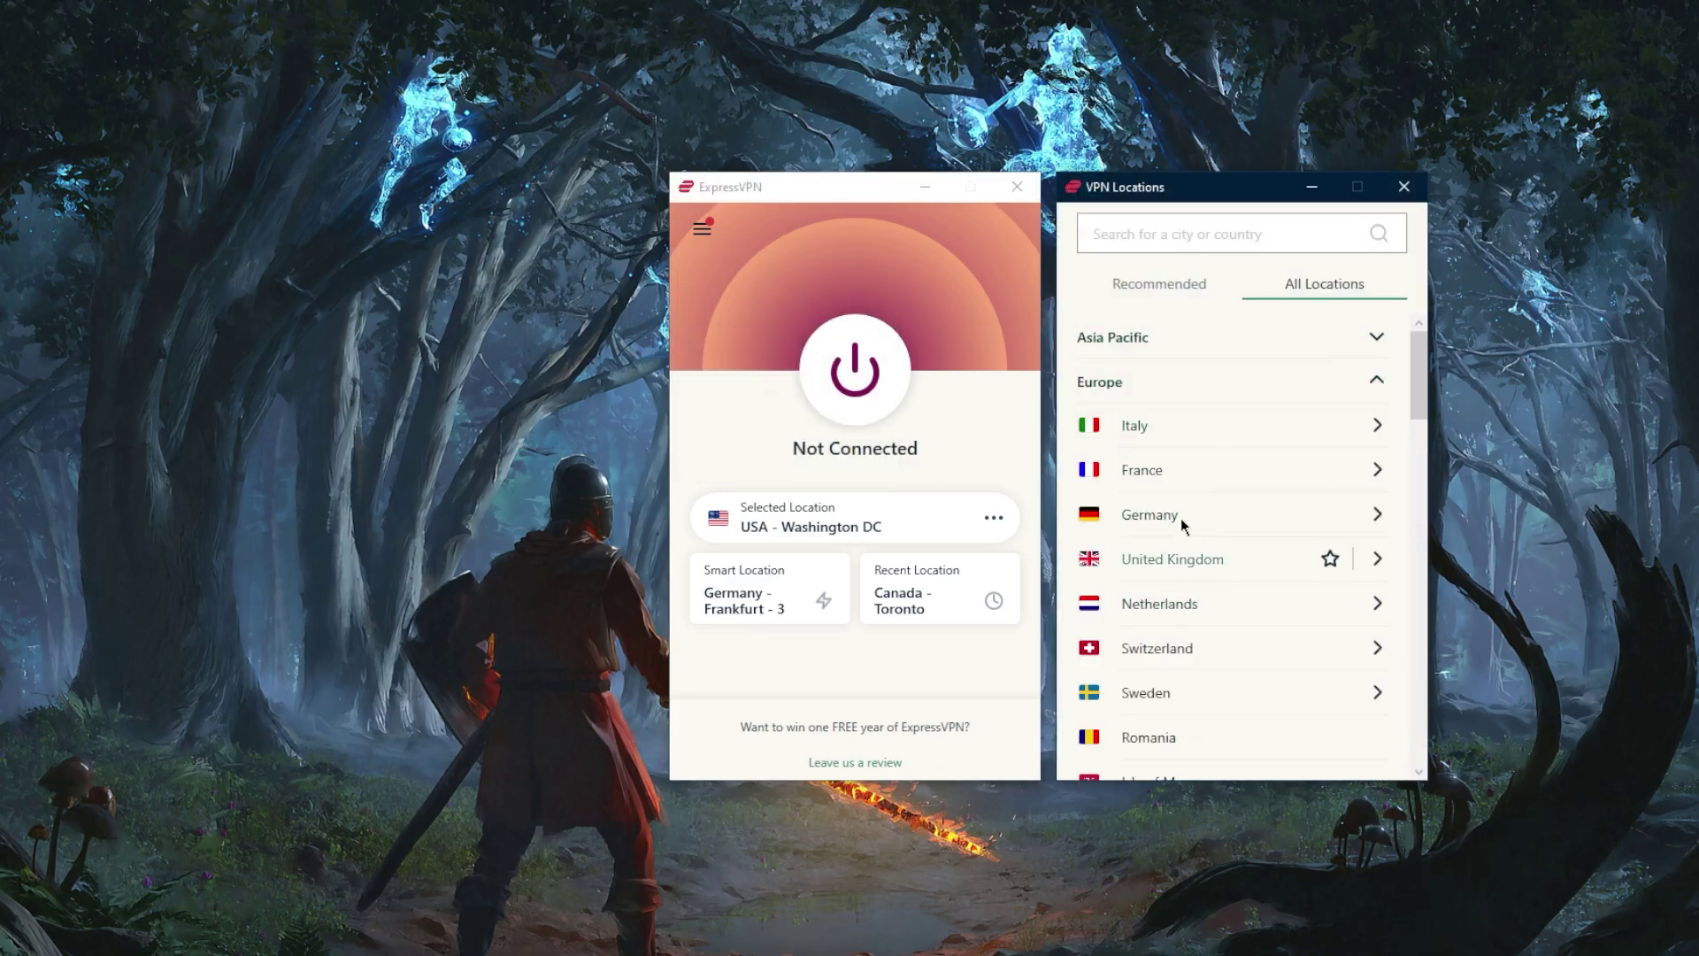
double_click(1140, 470)
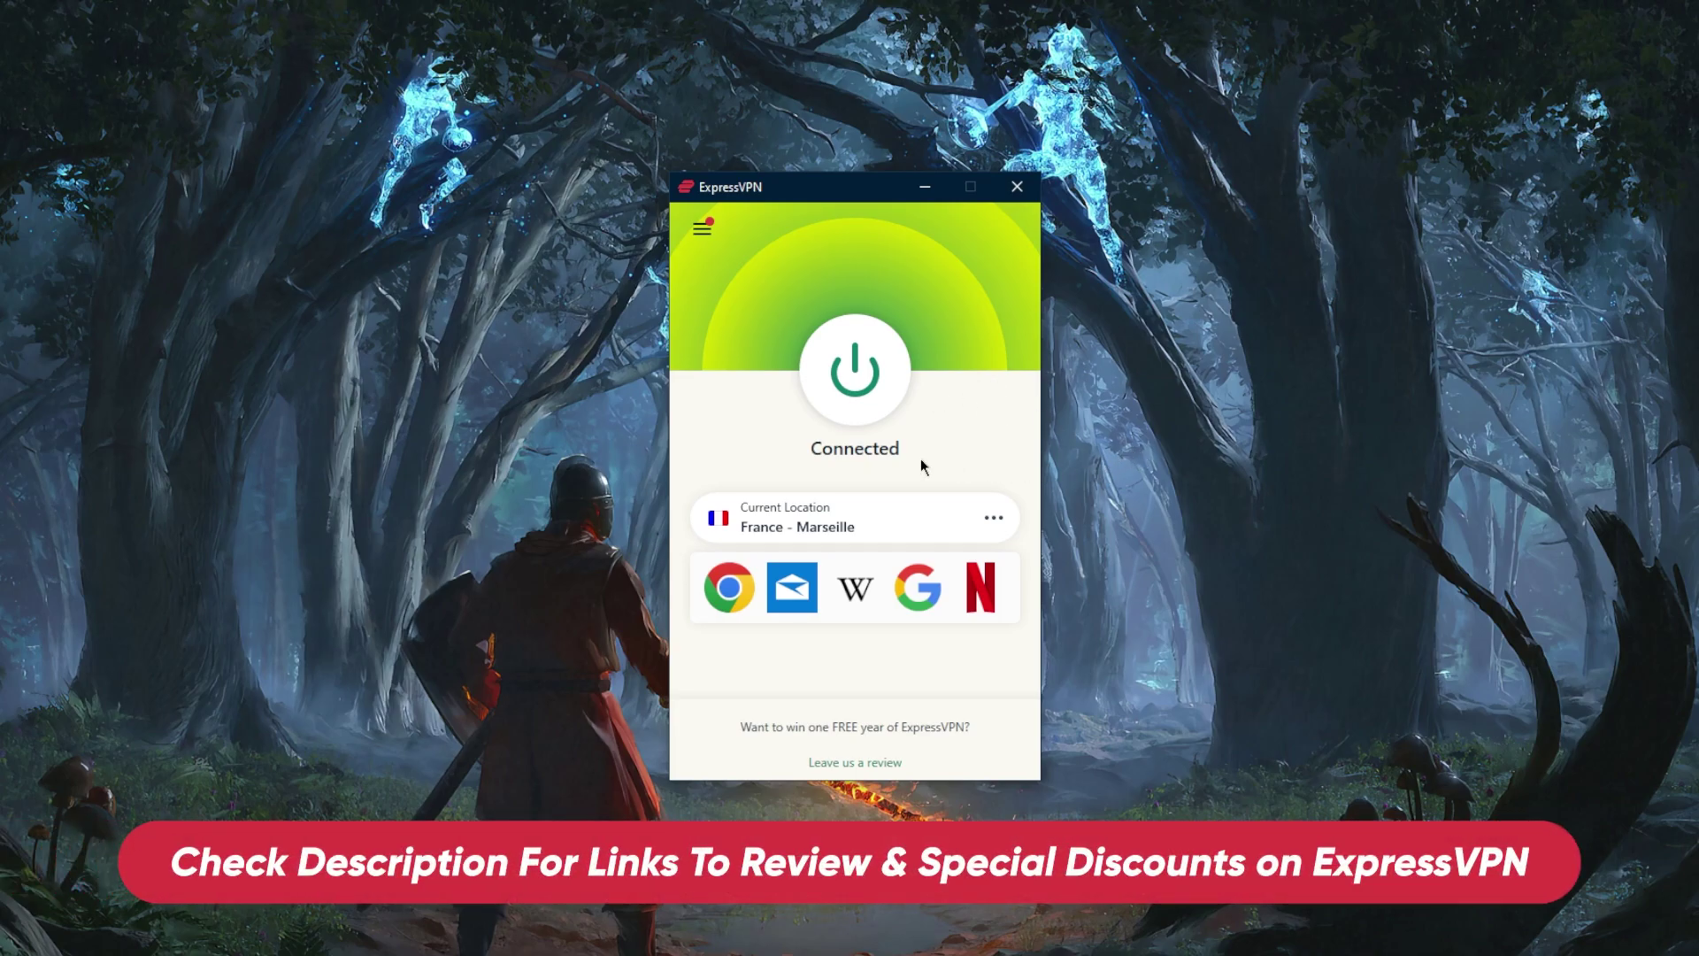
Step: Disconnect the VPN from France - Marseille, keeping it as the selected location
click(865, 380)
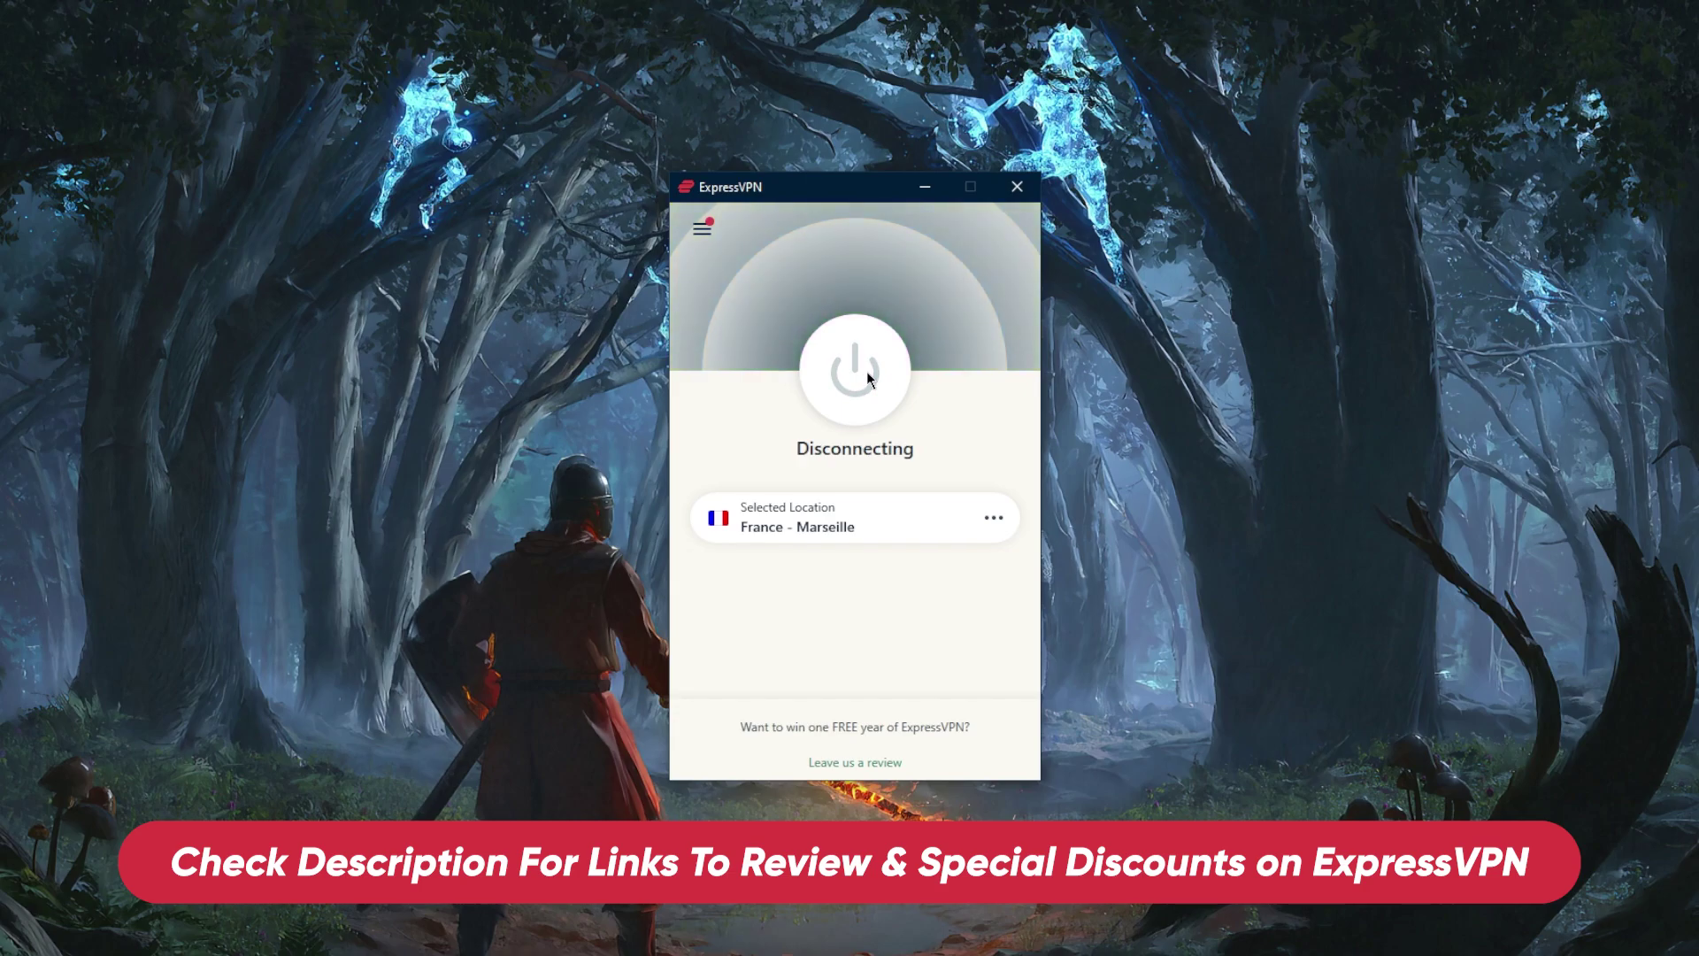